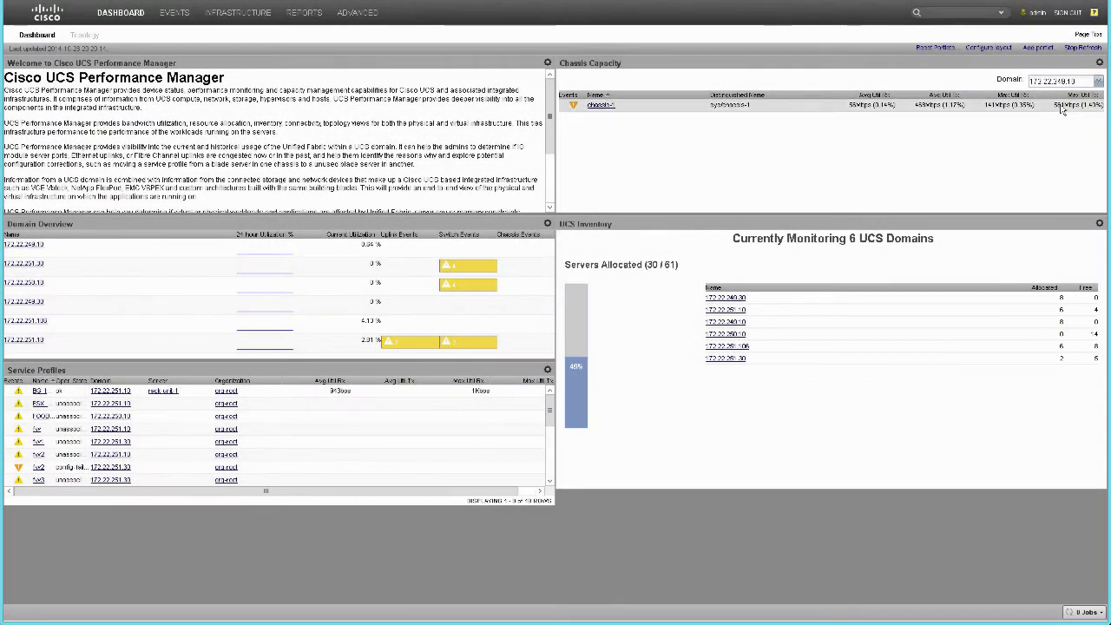
# - Show chassis capacity for domain 172.22.251.106, sorted by highest Max Util Rx
pyautogui.click(1098, 81)
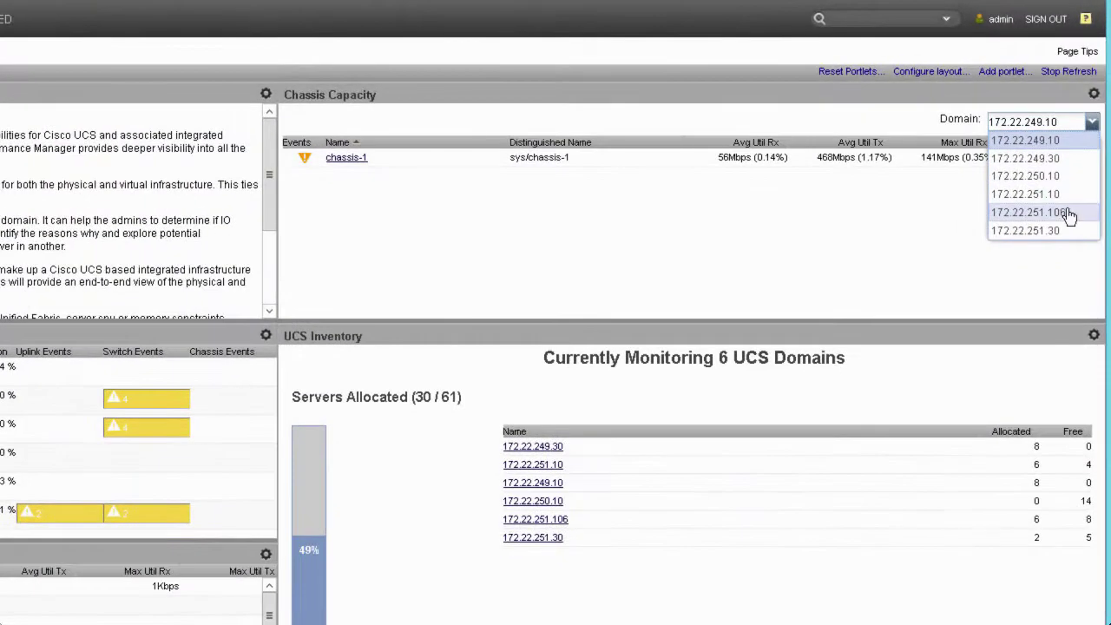
pyautogui.click(1068, 199)
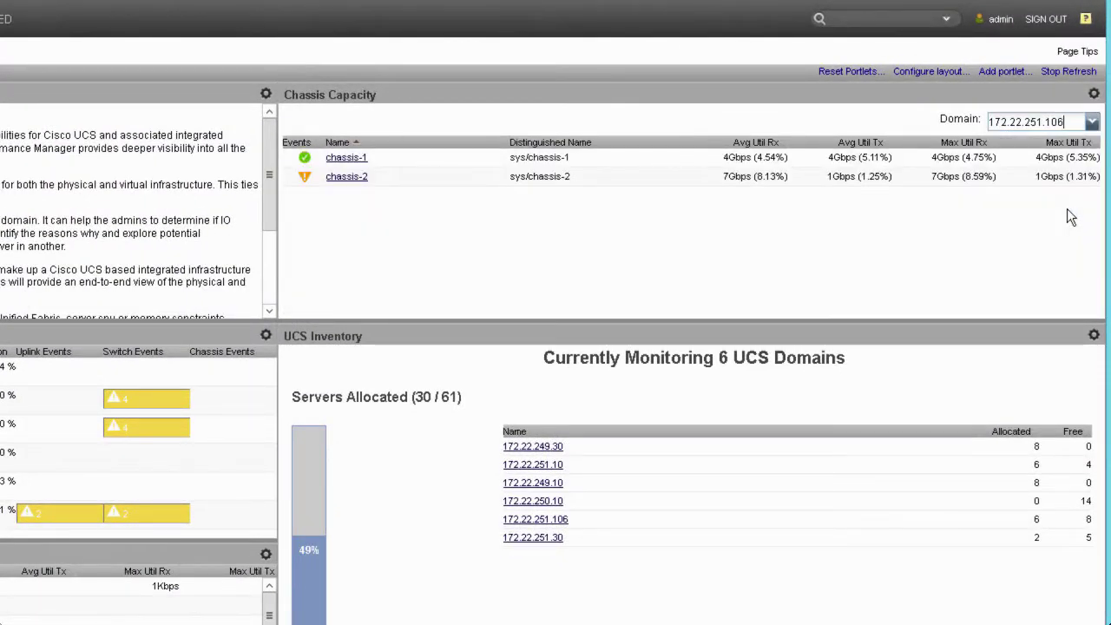
pyautogui.click(955, 142)
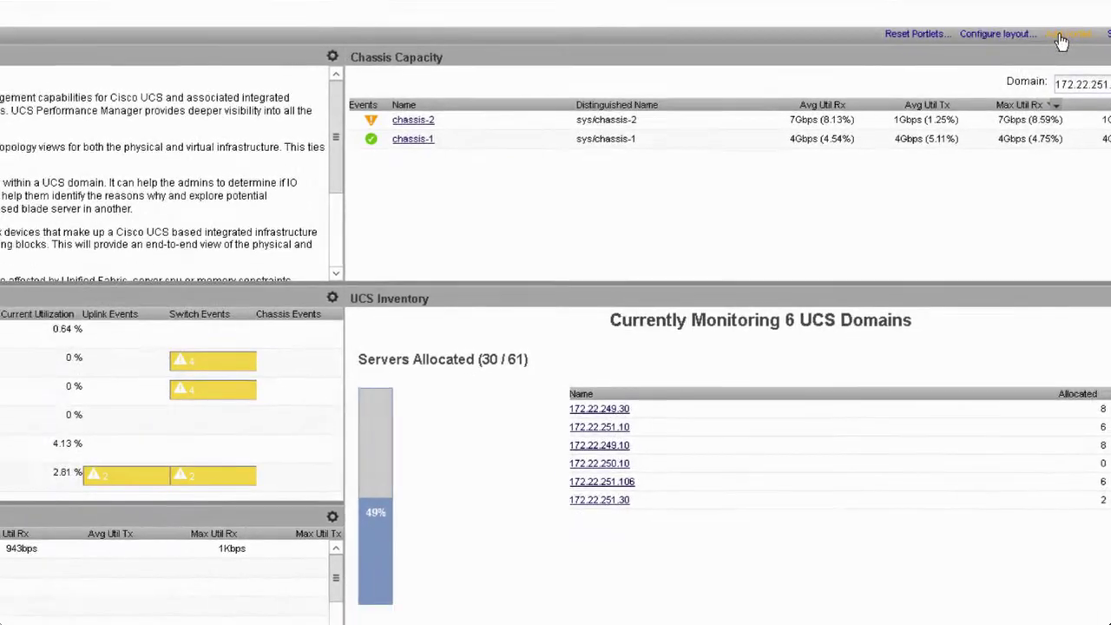
# - Choose the Server Capacity portlet to add to the dashboard
pyautogui.click(1059, 36)
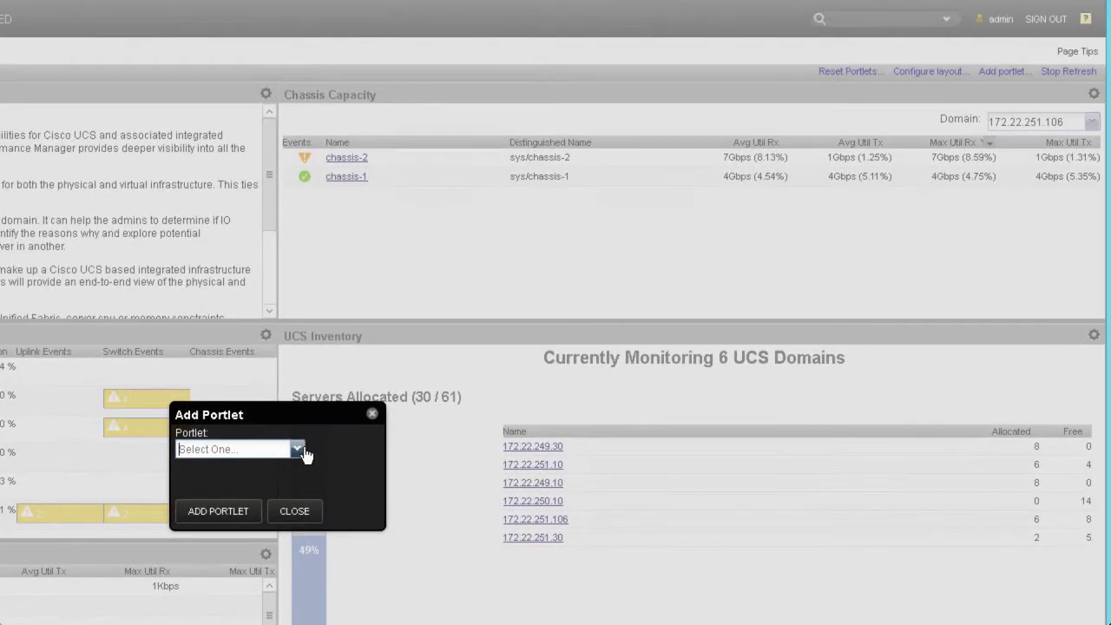
pyautogui.click(302, 450)
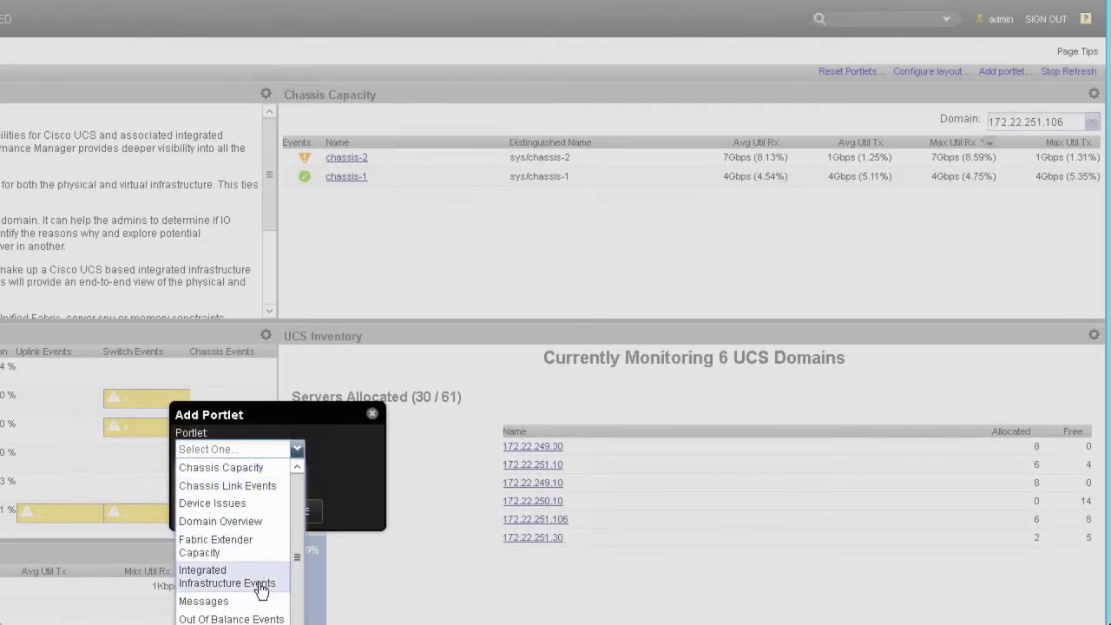
pyautogui.click(231, 620)
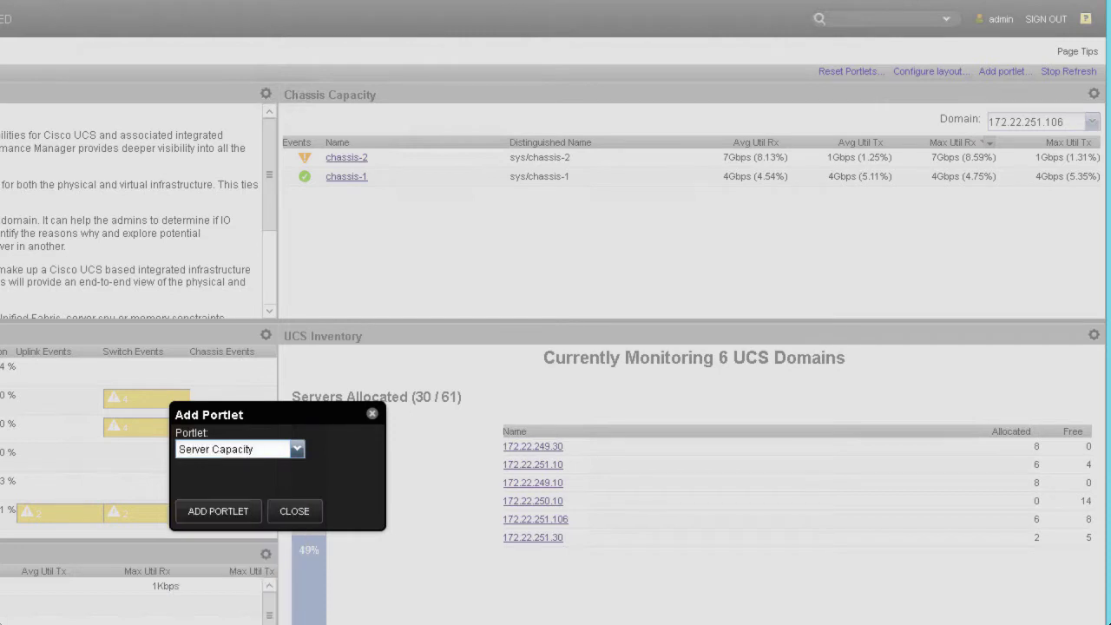
# - Add the Server Capacity portlet for domain 172.22.251.106, sorted descending by Max Util Rx
pyautogui.click(218, 512)
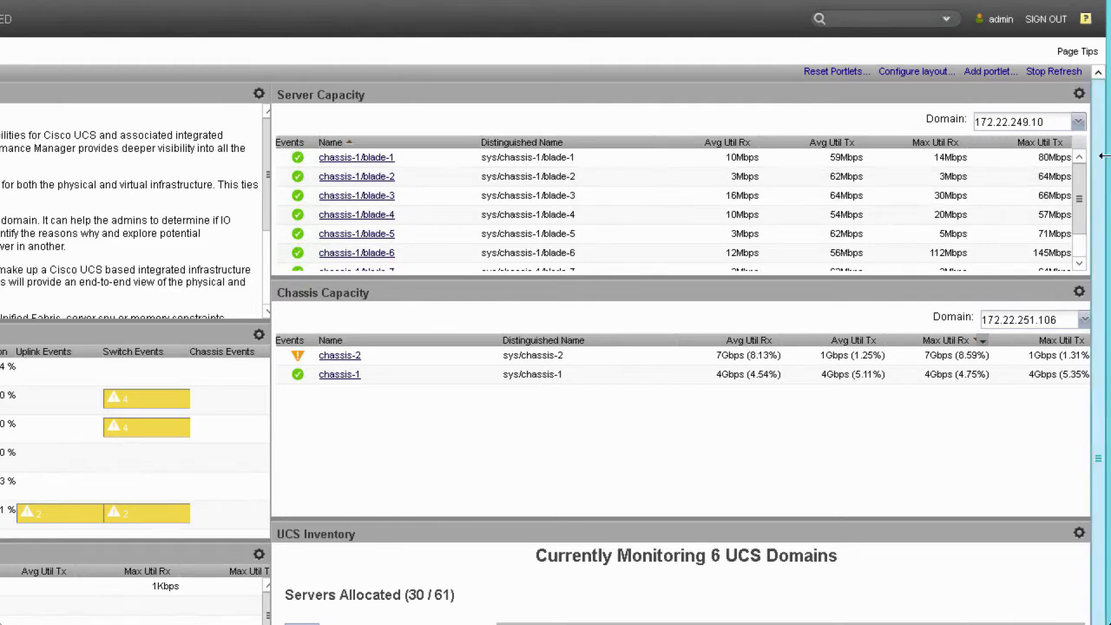
pyautogui.click(1078, 122)
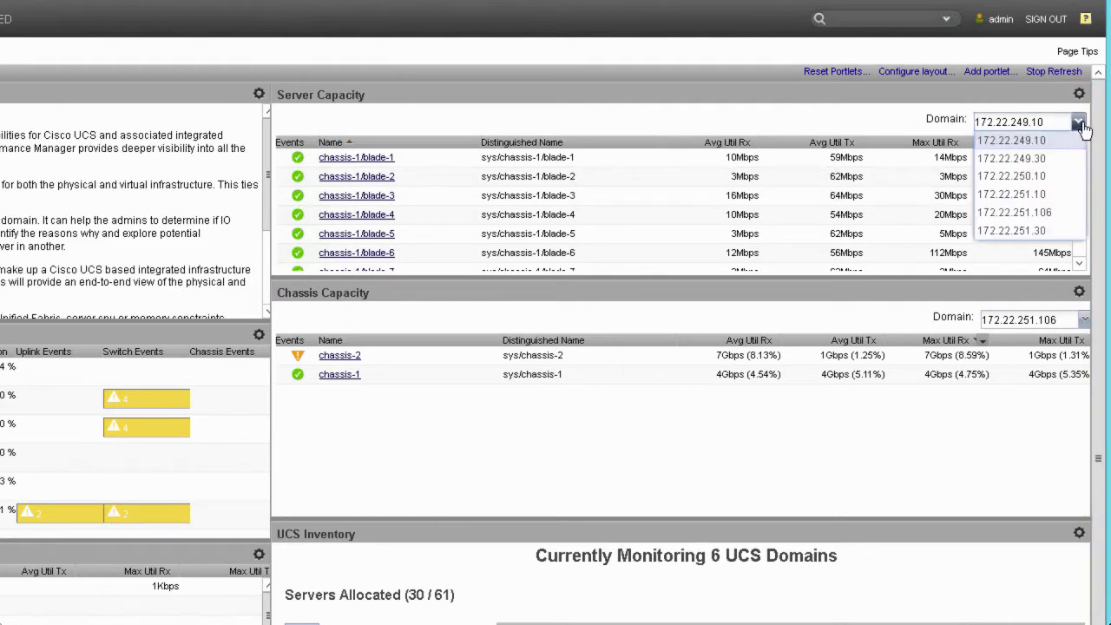
pyautogui.click(1039, 212)
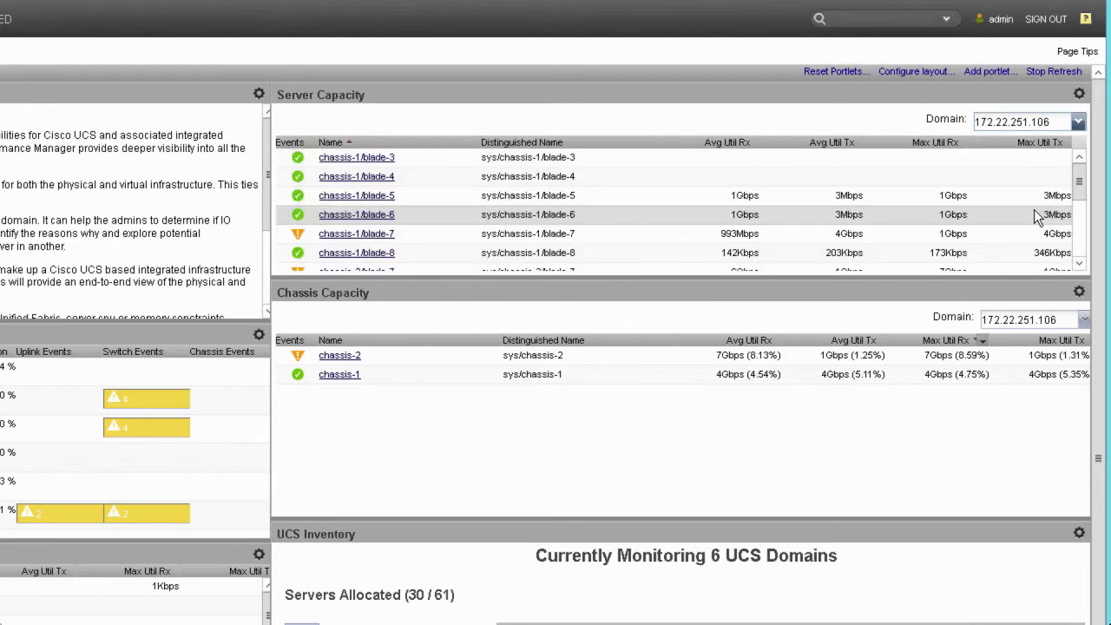
pyautogui.moveTo(1079, 179); pyautogui.dragTo(1081, 217)
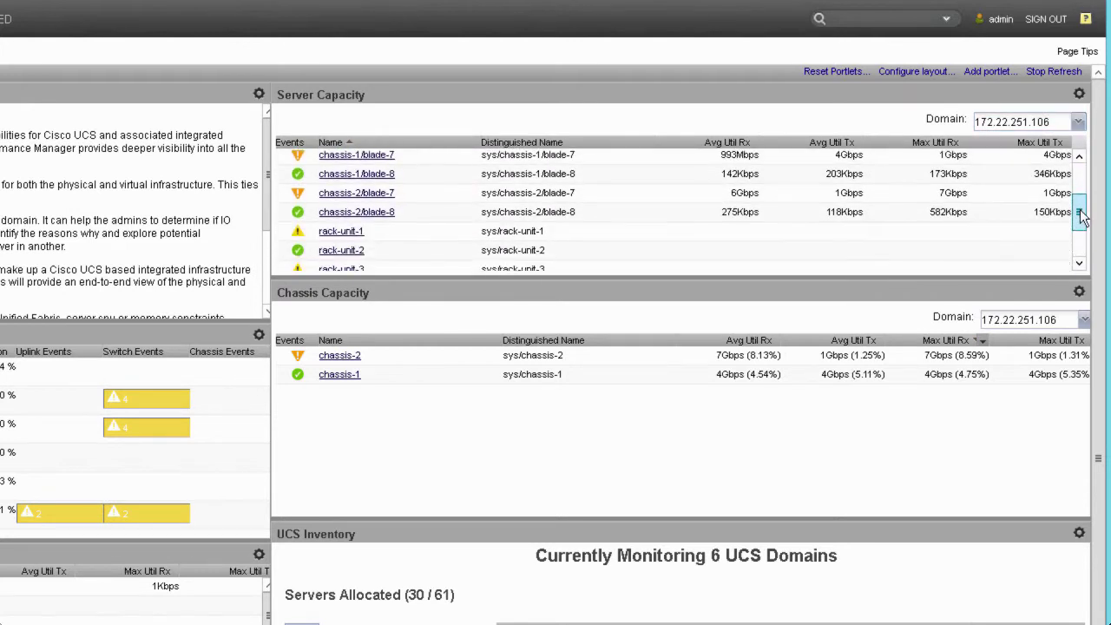
pyautogui.click(962, 144)
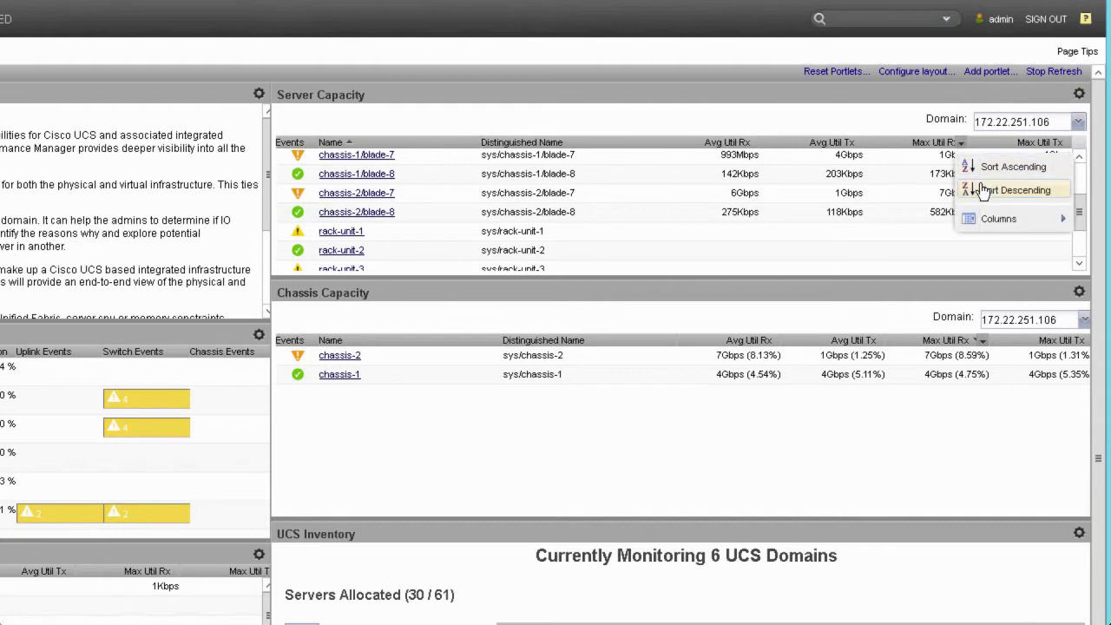
pyautogui.click(984, 189)
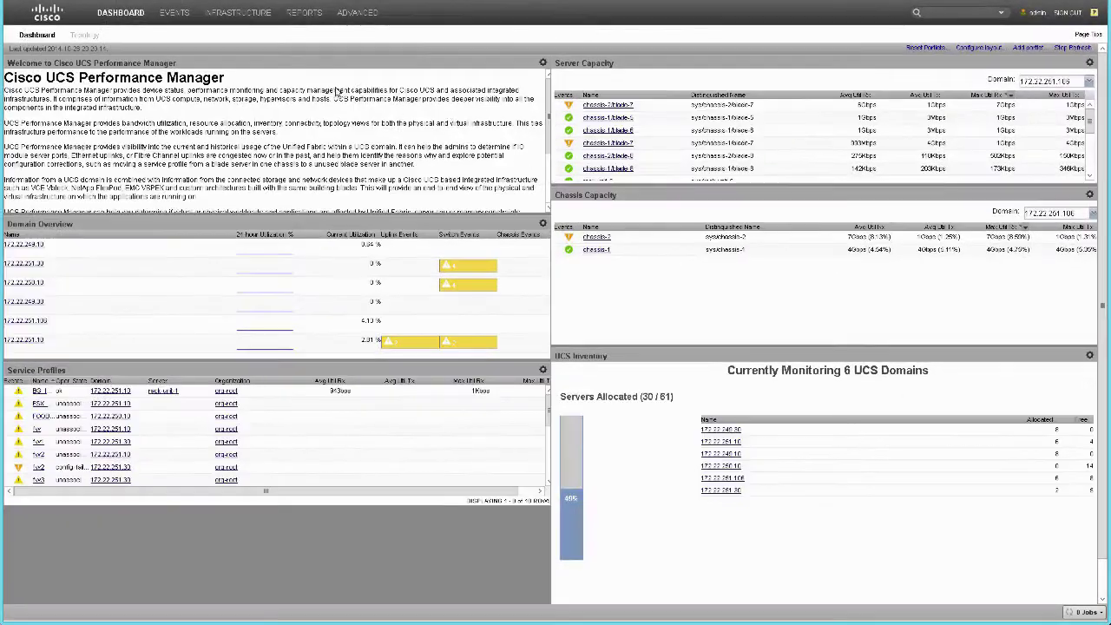
# - View the 172.22.251.10 topology and inspect its SAN Cloud link to switch-A
pyautogui.click(82, 35)
pyautogui.click(58, 139)
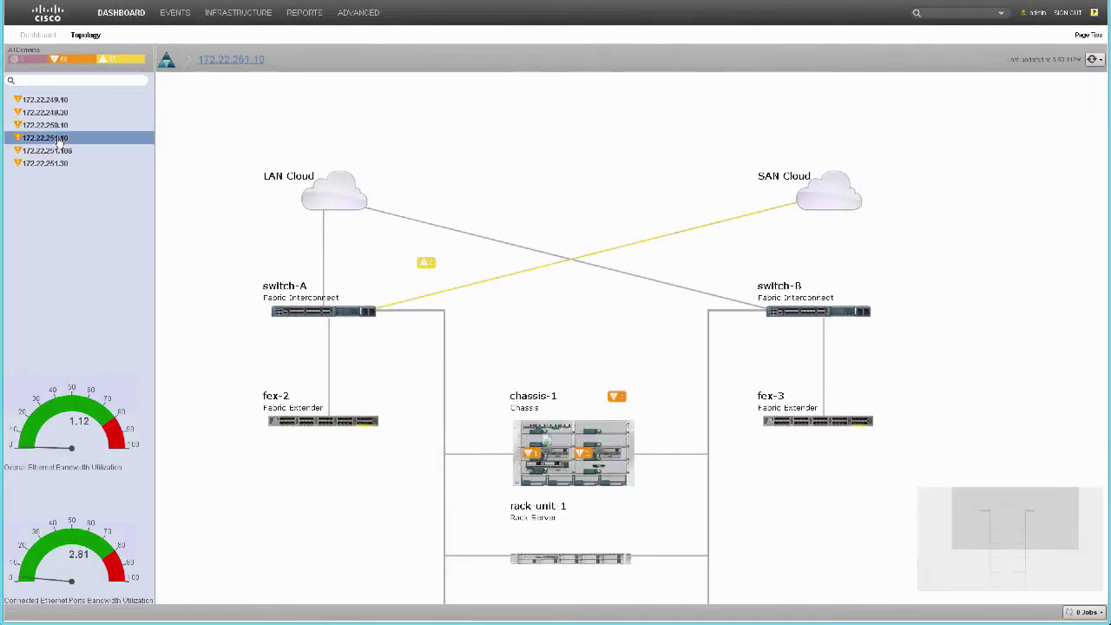
pyautogui.click(441, 291)
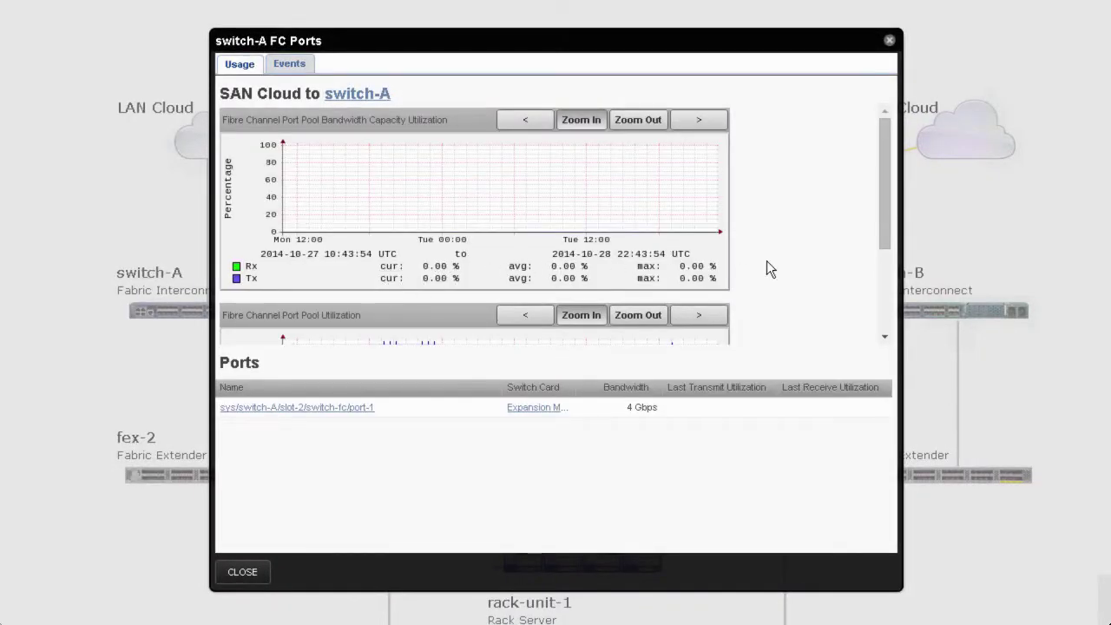
pyautogui.moveTo(881, 188); pyautogui.dragTo(892, 279)
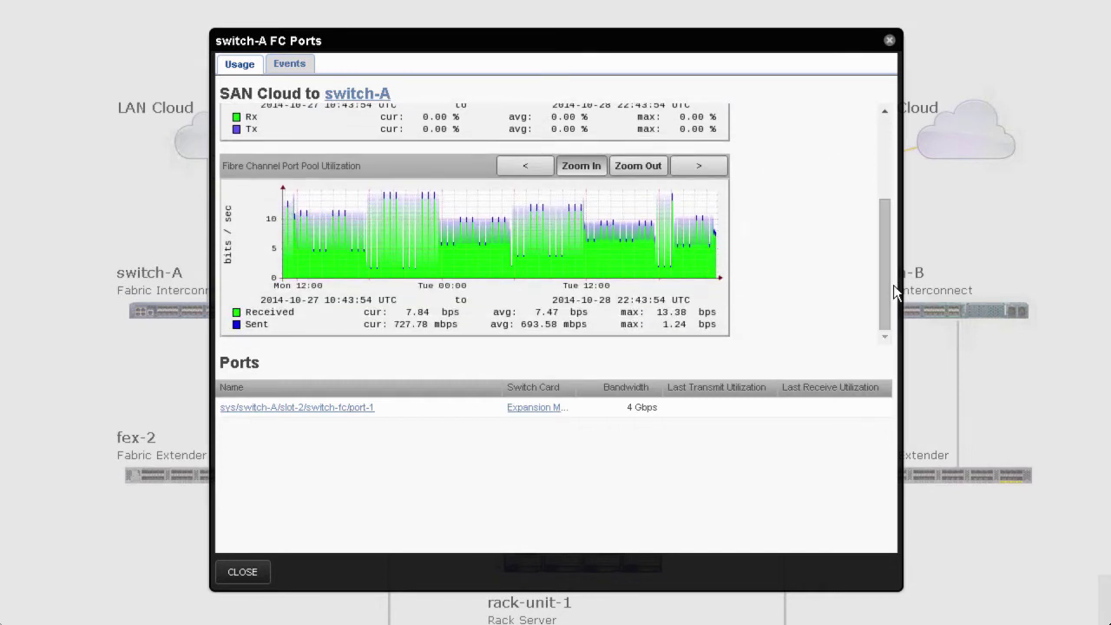
pyautogui.click(888, 42)
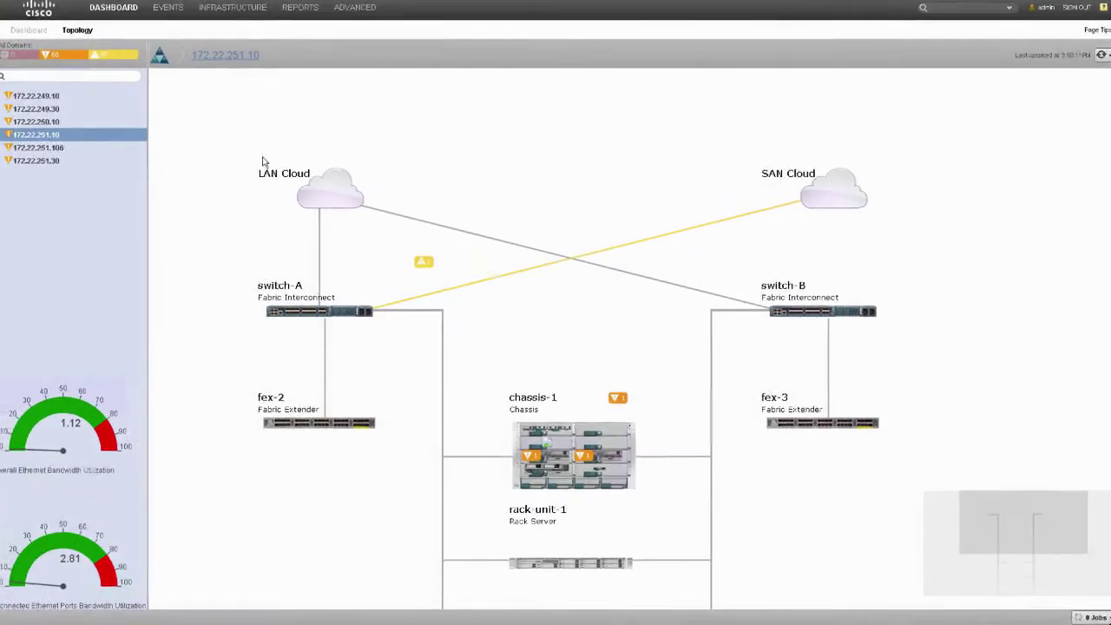
# - Show the 172.22.251.106 topology, panning to bring rack-unit-1 and rack-unit-3 into view
pyautogui.click(113, 150)
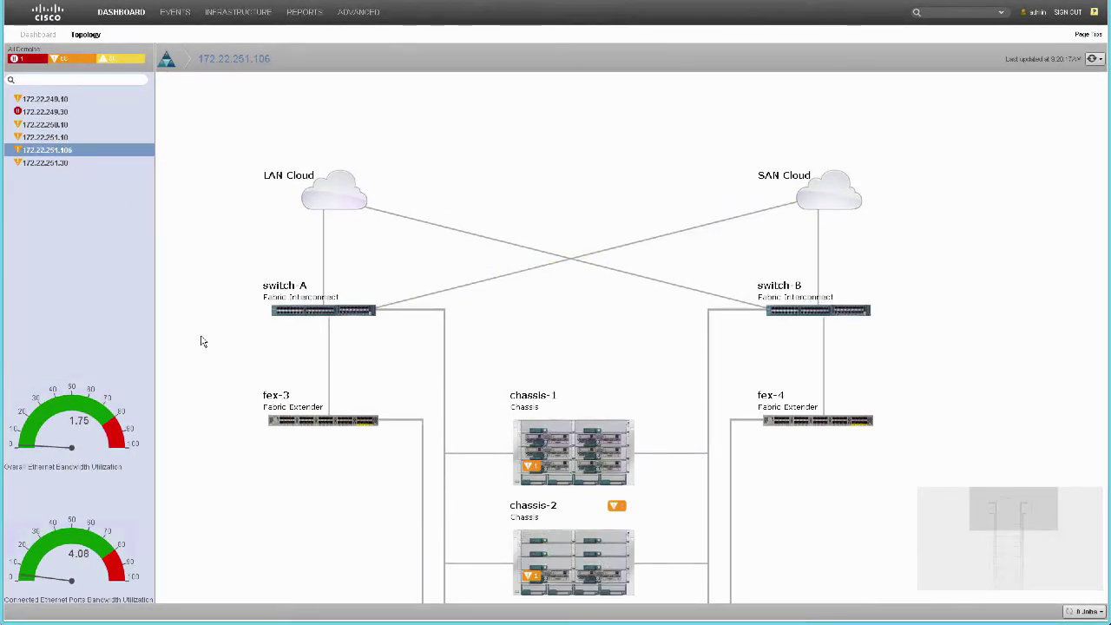
pyautogui.moveTo(203, 338); pyautogui.dragTo(201, 141)
pyautogui.moveTo(241, 348); pyautogui.dragTo(228, 174)
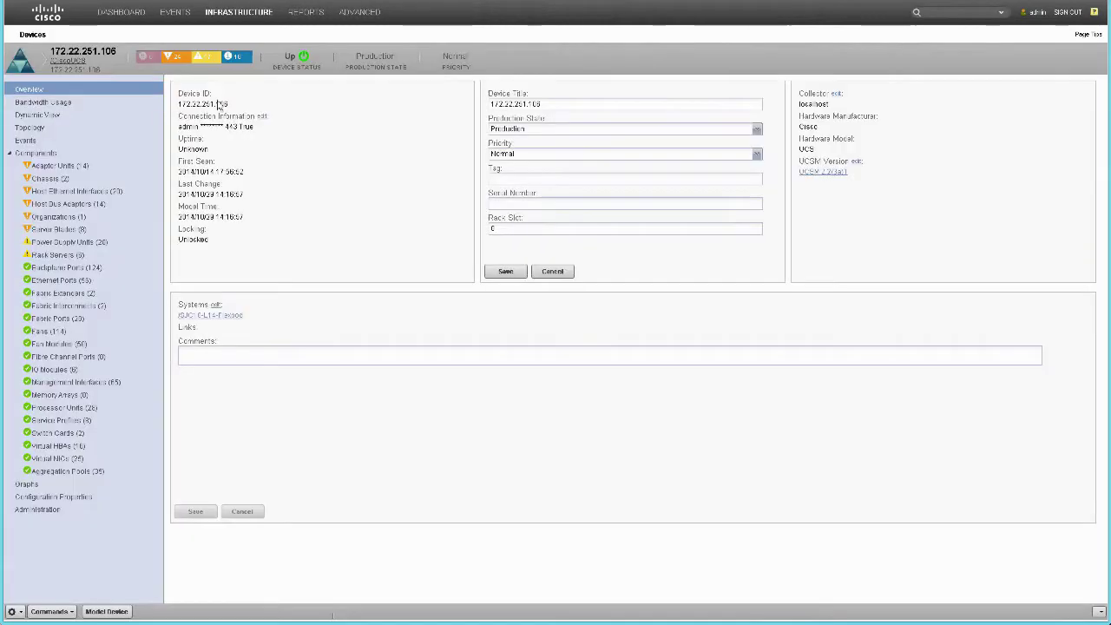
# - Show bandwidth usage with switch-B and switch-A FC Ports expanded under SAN Cloud
pyautogui.click(131, 102)
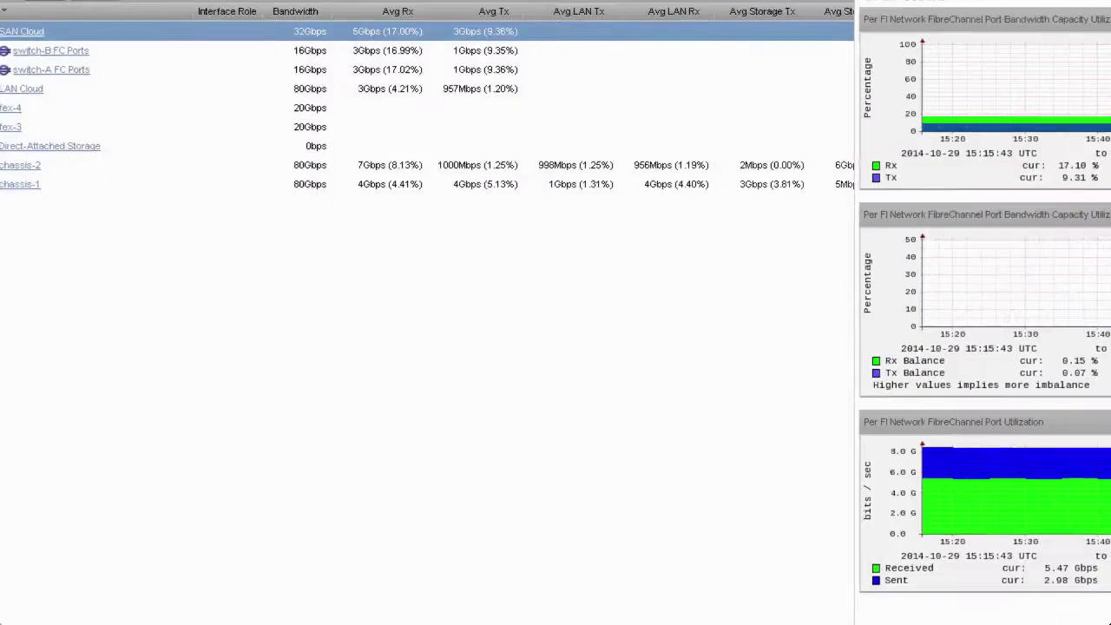
pyautogui.click(0, 50)
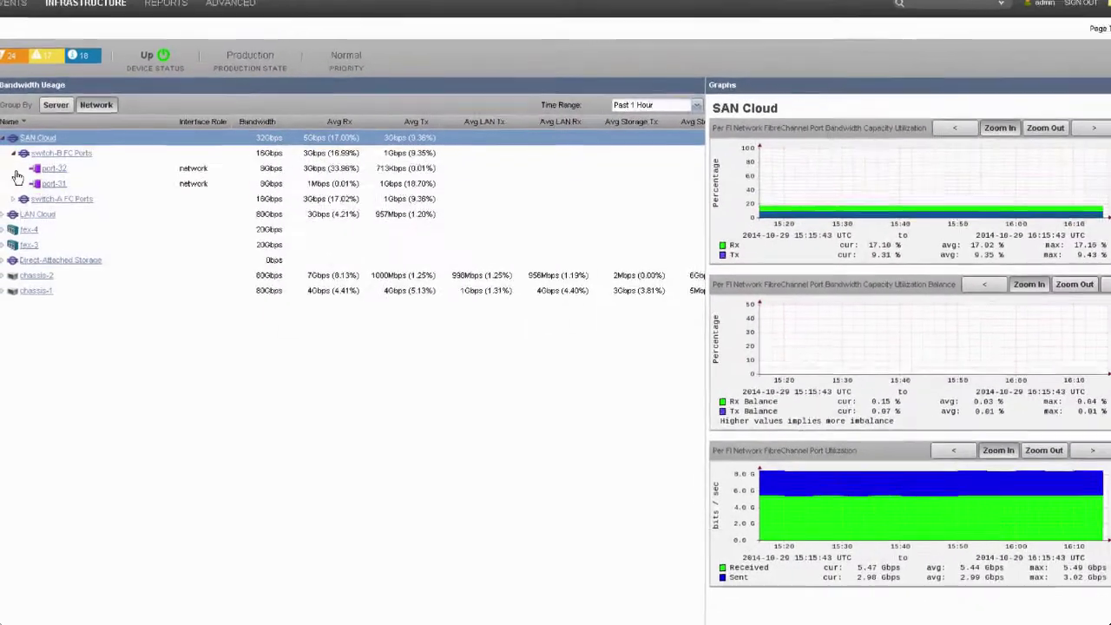
pyautogui.click(0, 108)
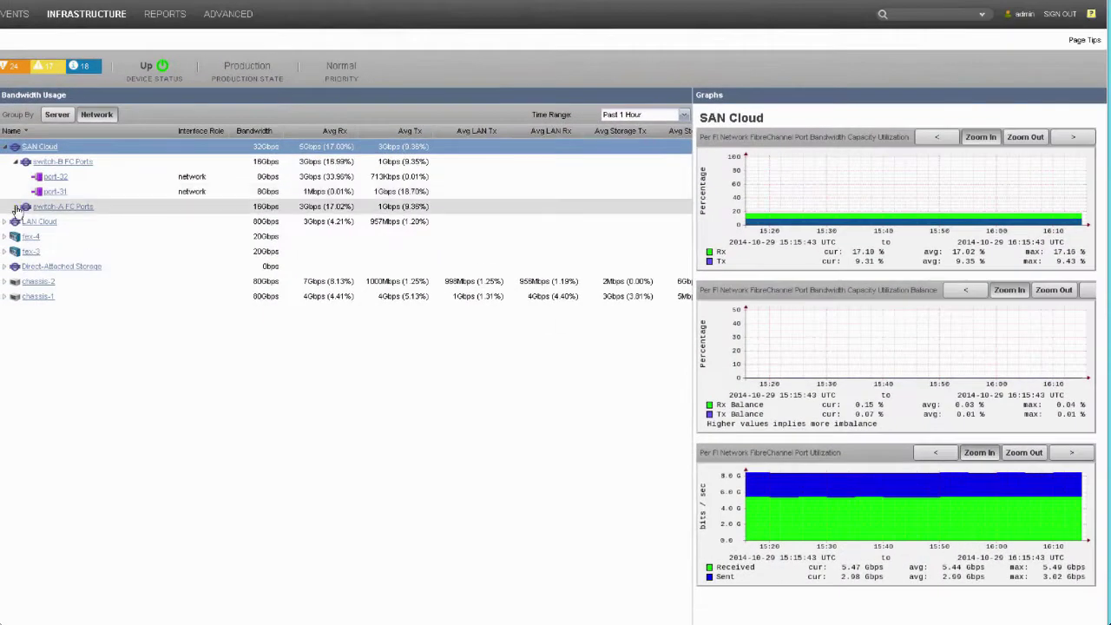
# - Graph switch-B FC Ports, port-32 and port-31, and bring up the Avg Rx sort options
pyautogui.click(156, 161)
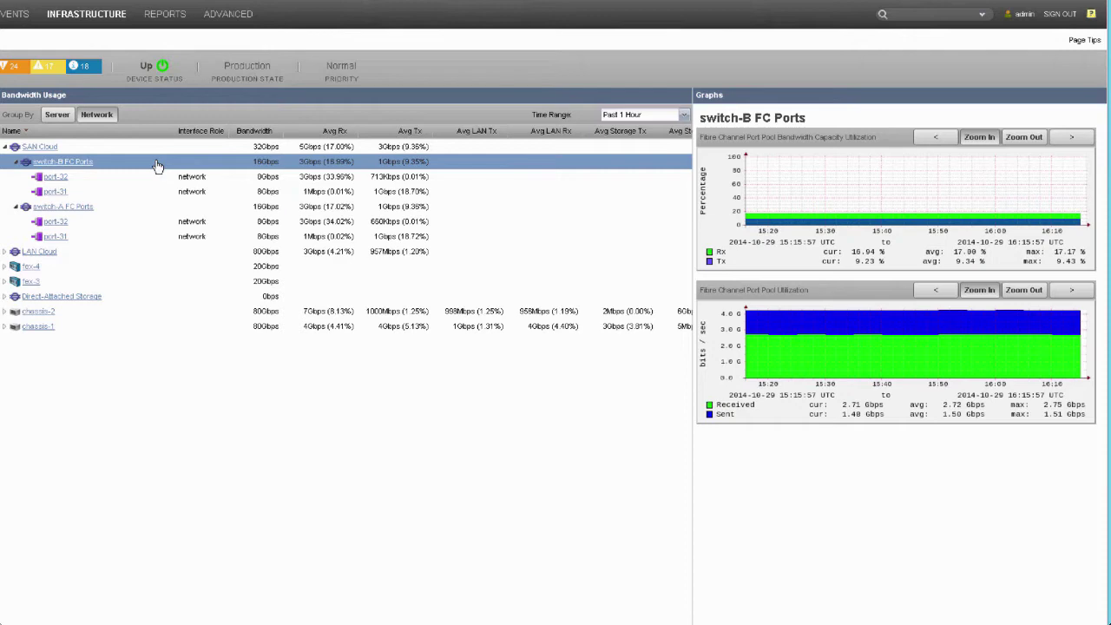
pyautogui.click(149, 178)
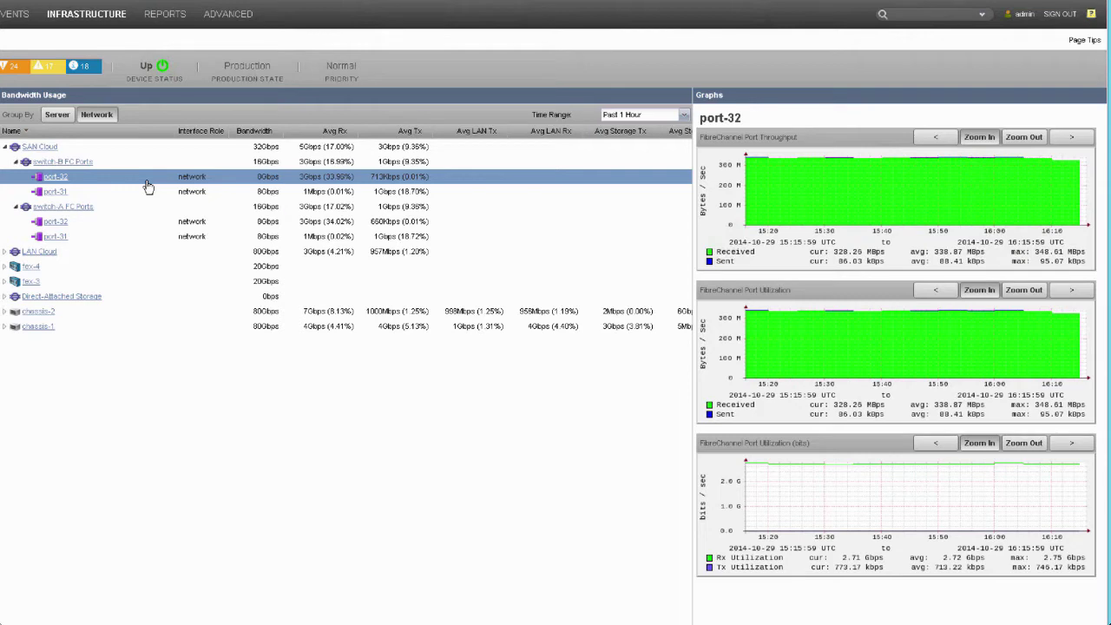
pyautogui.click(148, 192)
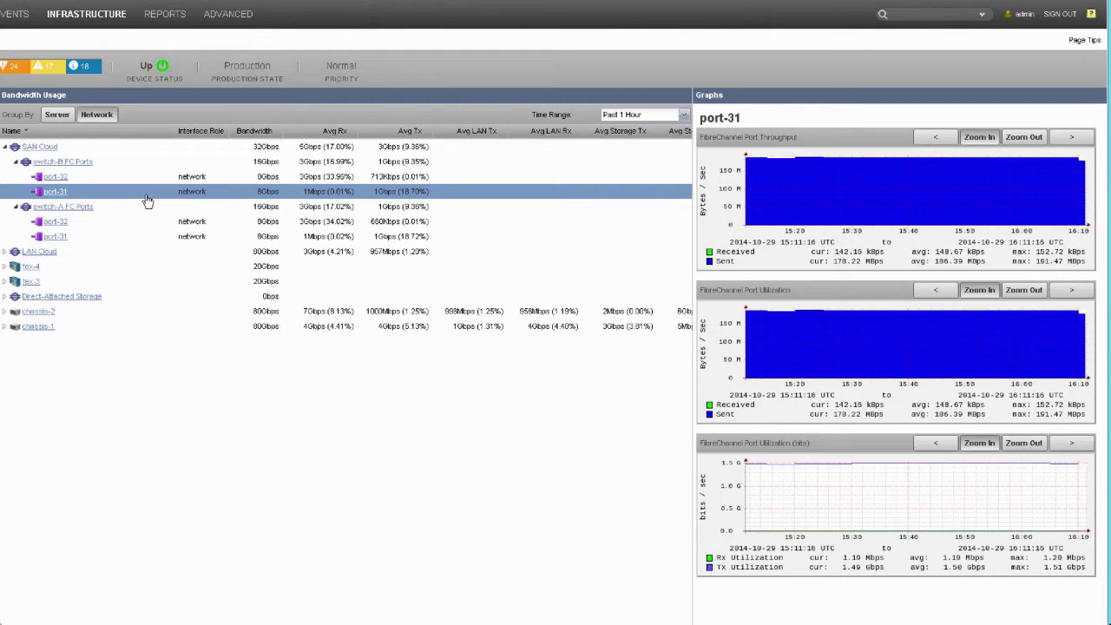
pyautogui.click(353, 131)
# - Sort bandwidth rows by highest Avg Rx and check the graph time range choices
pyautogui.click(365, 169)
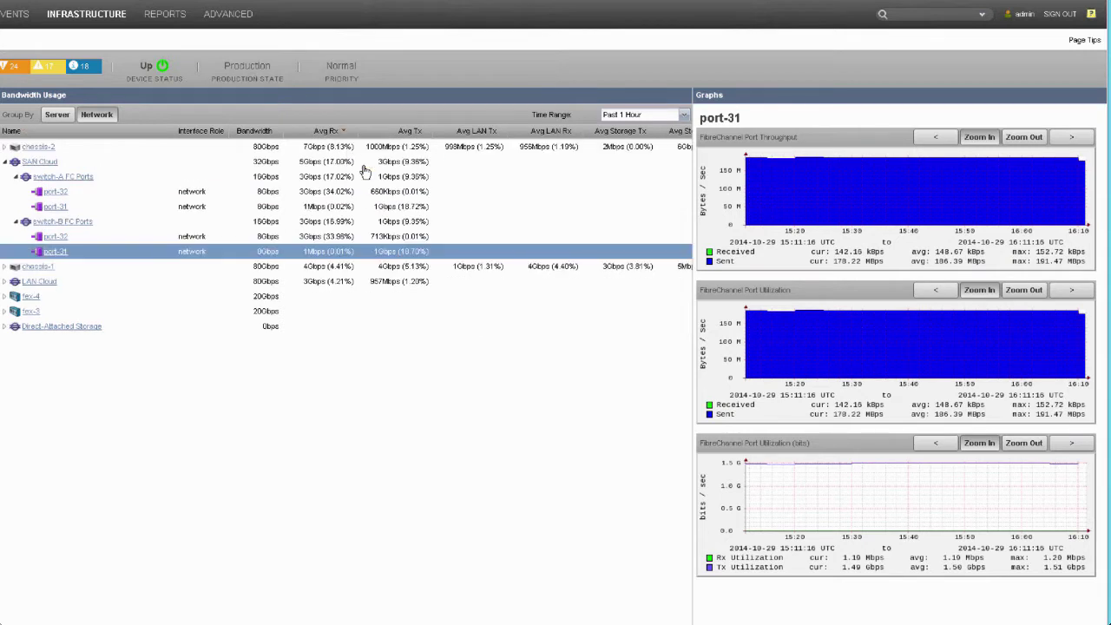
pyautogui.click(683, 115)
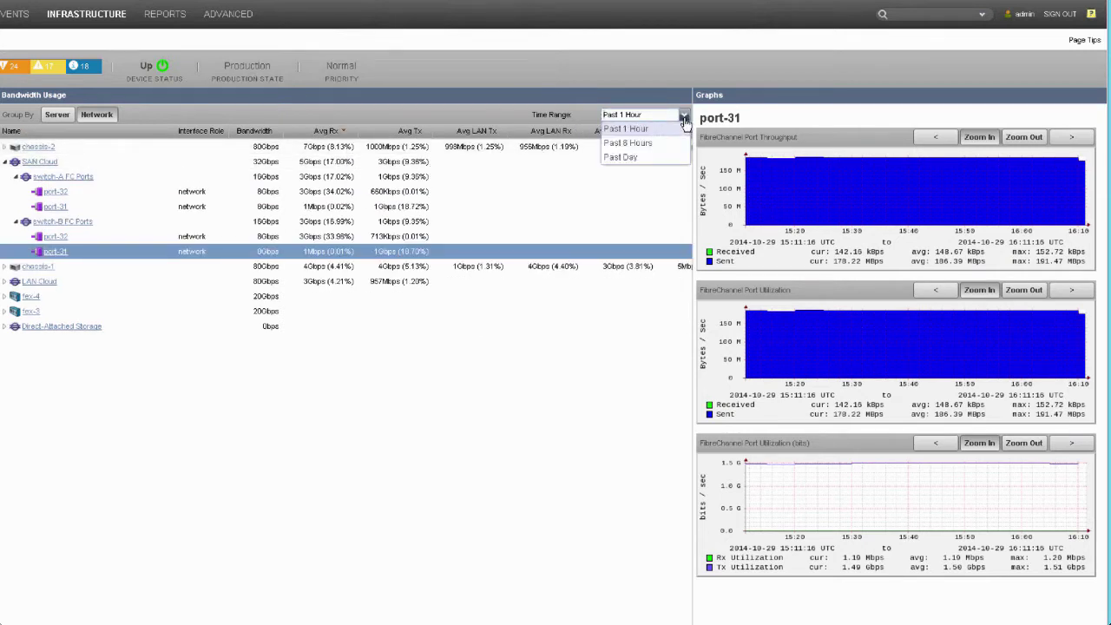
pyautogui.click(685, 120)
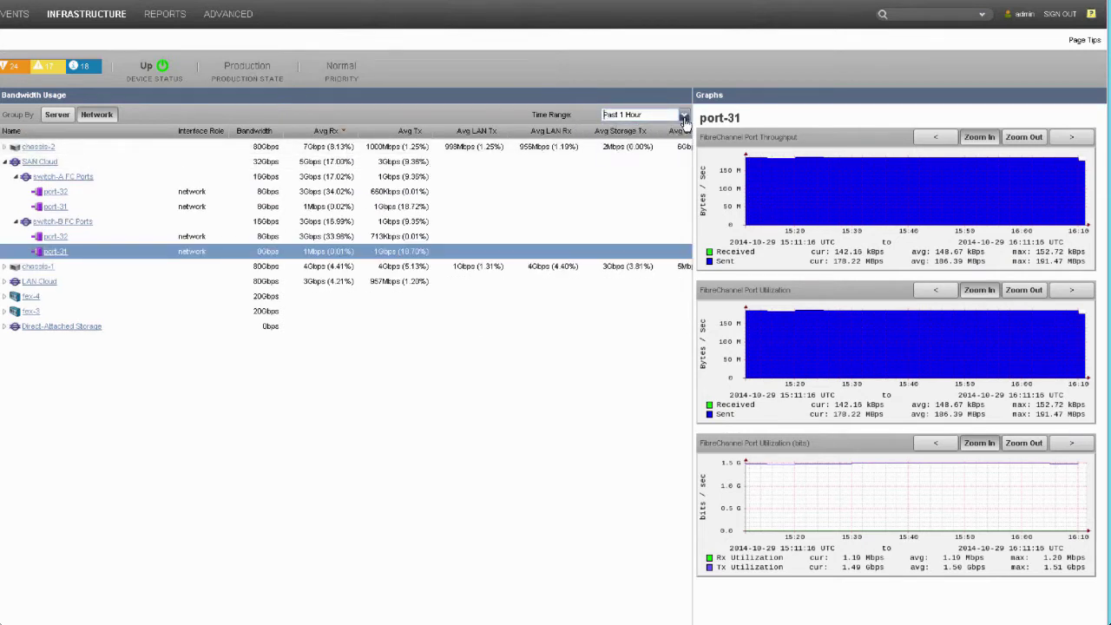
# - Expand LAN Cloud and graph it, switch-A Network Ethernet Ports and port-22
pyautogui.click(6, 282)
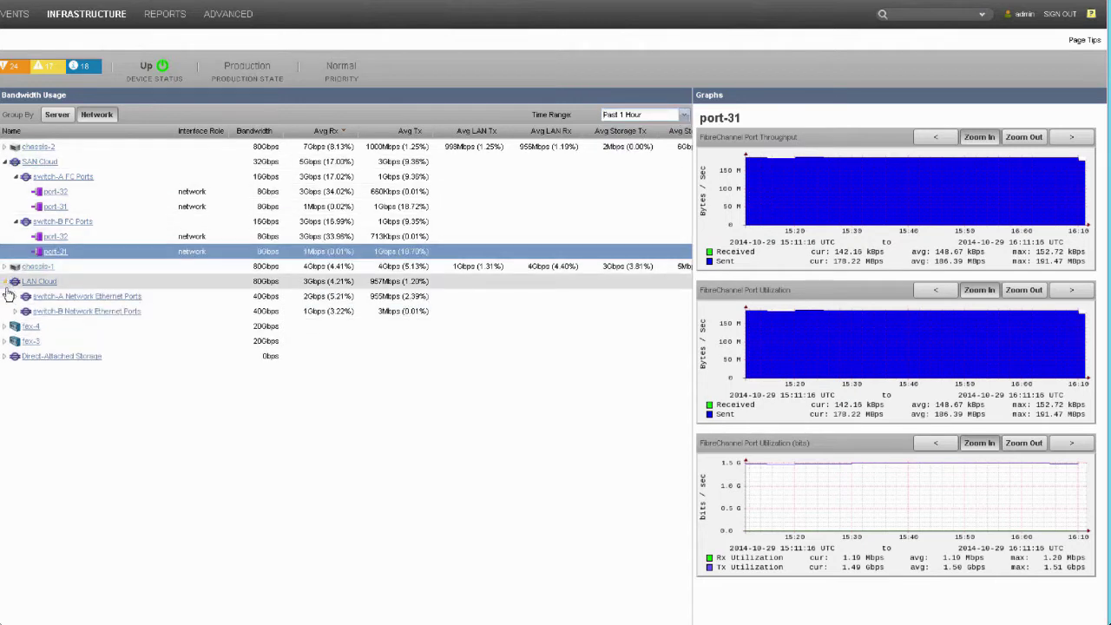
pyautogui.click(15, 296)
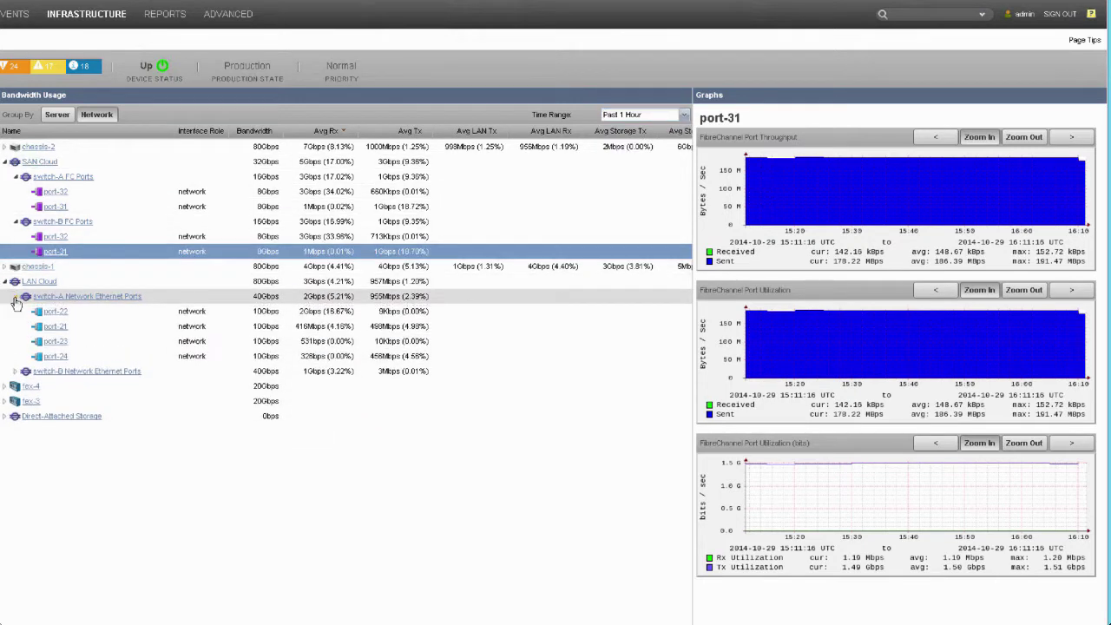
pyautogui.click(167, 284)
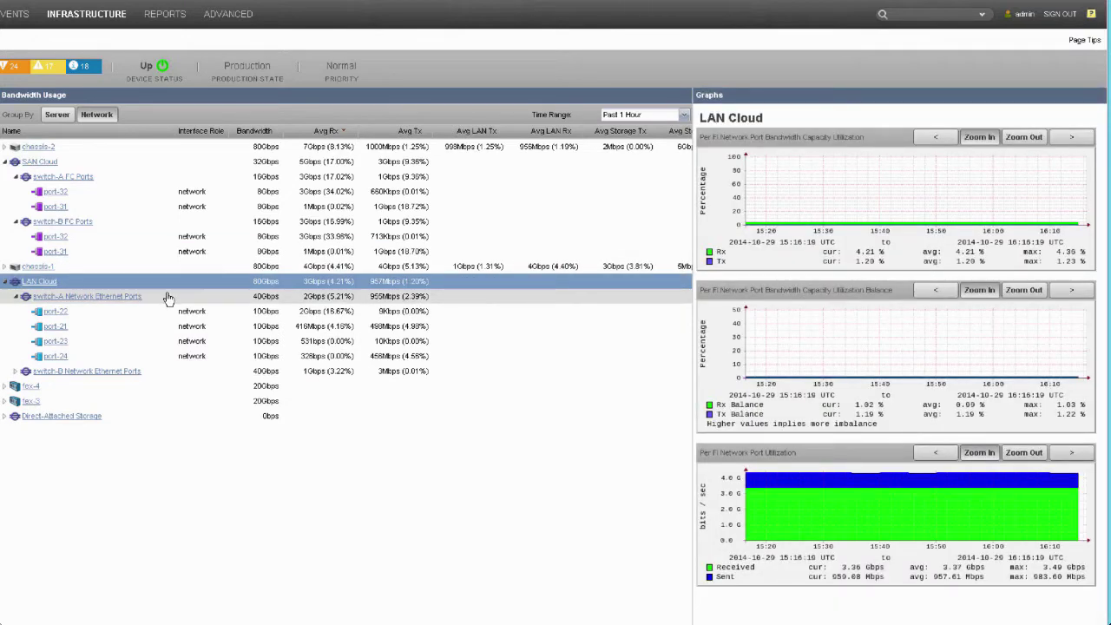
pyautogui.click(168, 296)
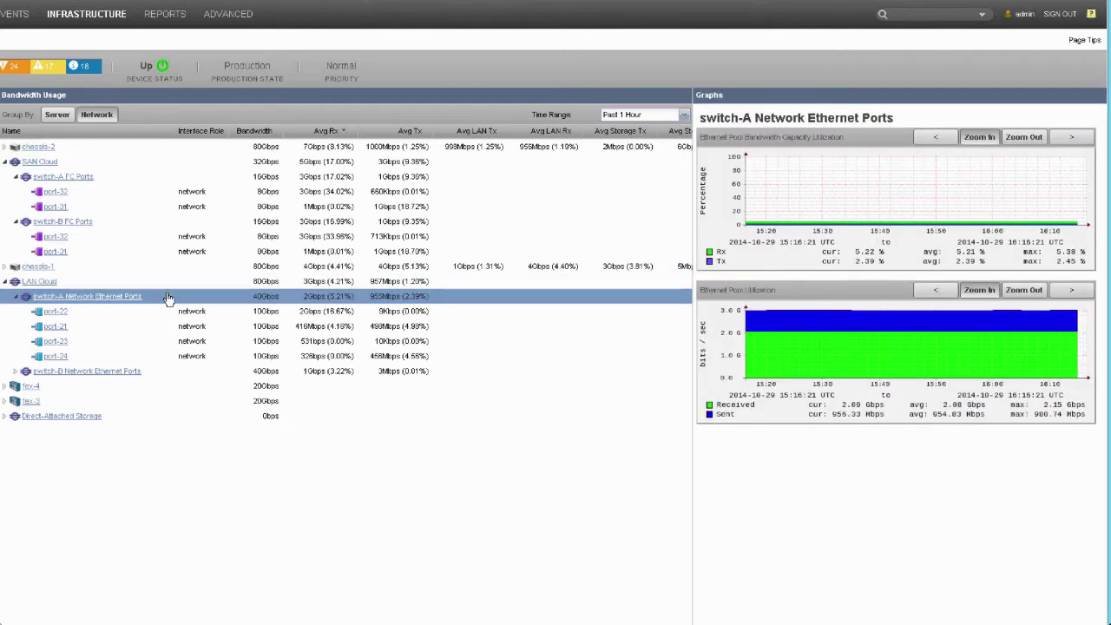
pyautogui.click(164, 312)
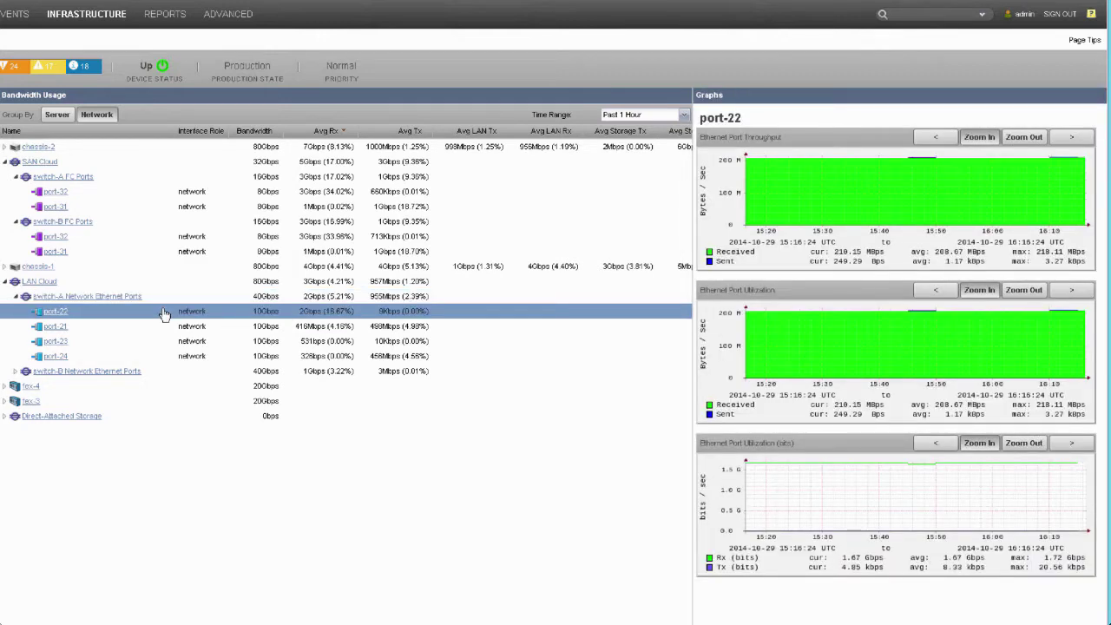
# - Expand chassis-2 and graph it, switch-A to chassis-2 Server Ports and port-8
pyautogui.click(5, 147)
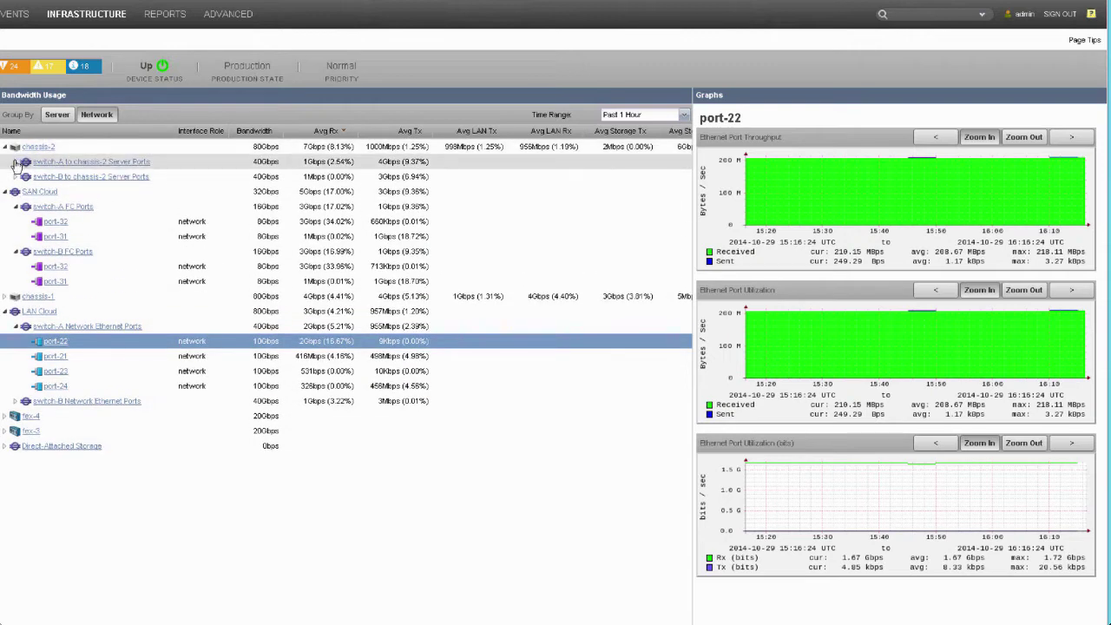
pyautogui.click(15, 162)
pyautogui.click(159, 149)
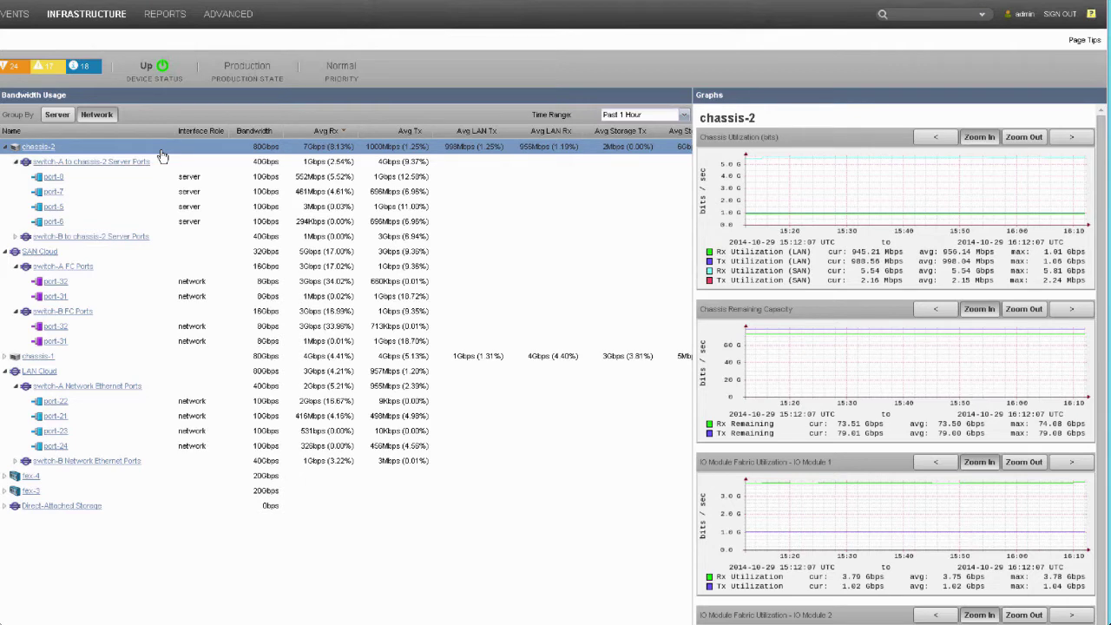
pyautogui.click(165, 161)
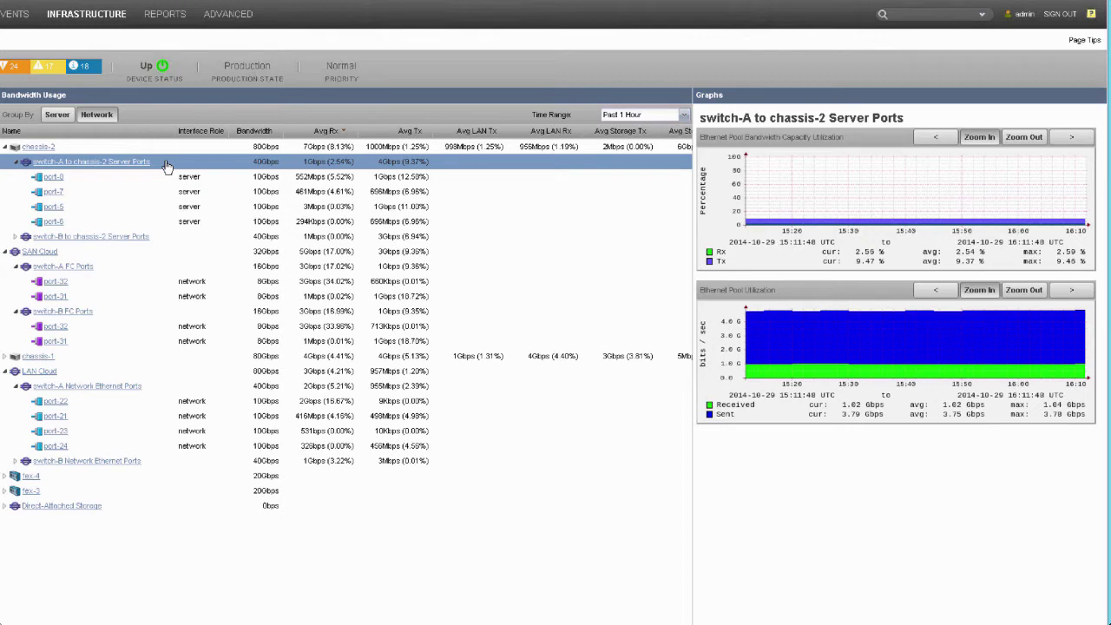
pyautogui.click(163, 178)
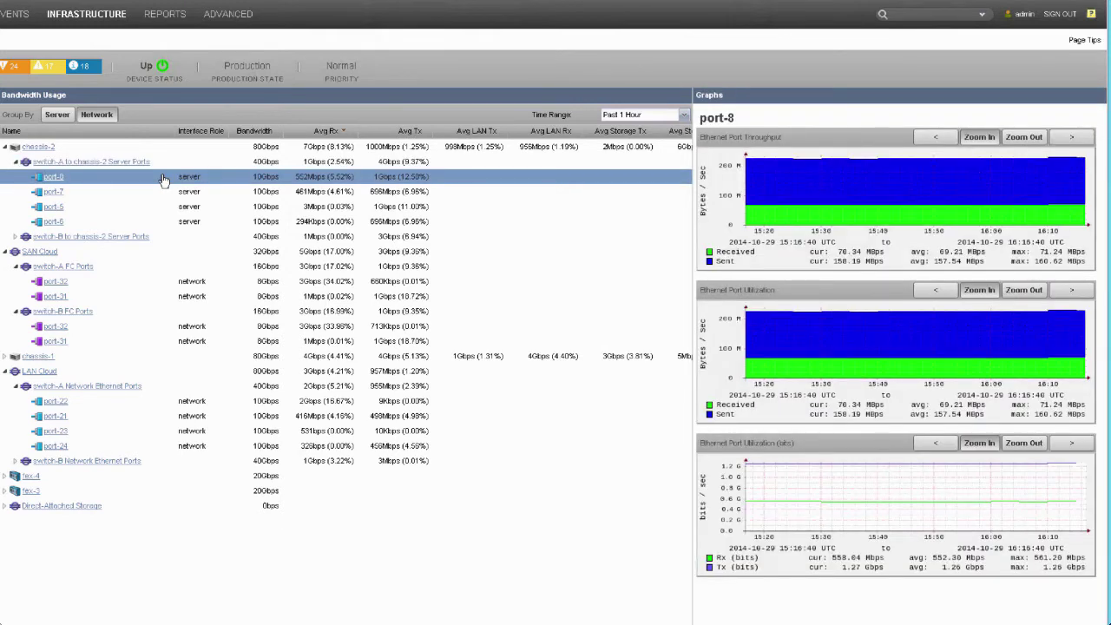
# - Group bandwidth by server and graph chassis-2, blade-7 (ucspm-win2) and blade-8 (flex_vmware-server-02)
pyautogui.click(58, 115)
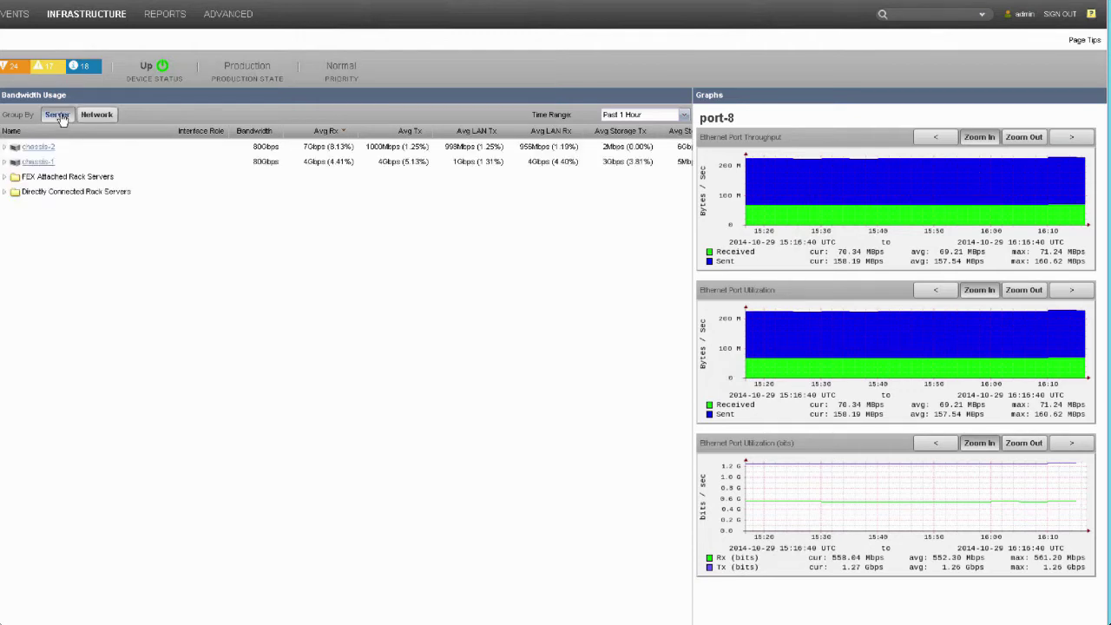
pyautogui.click(98, 149)
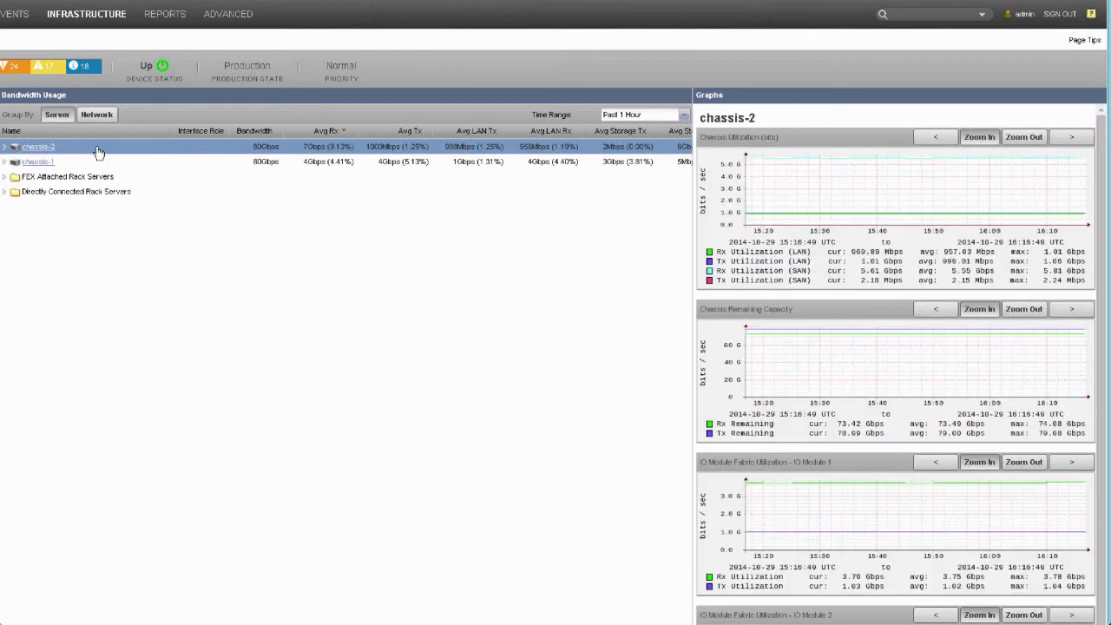
pyautogui.click(5, 146)
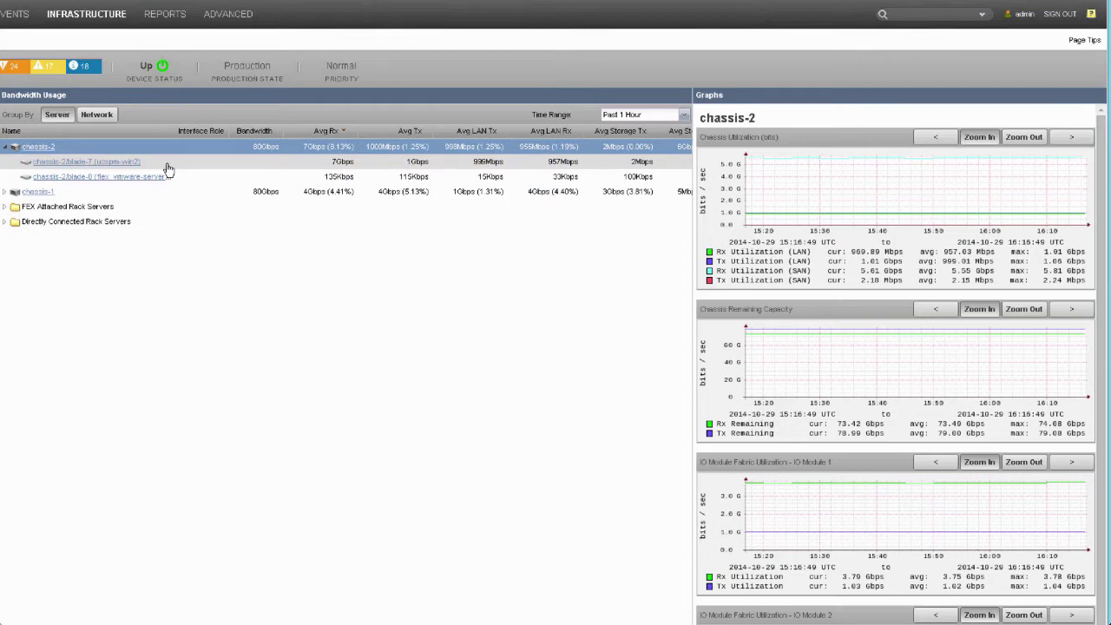
pyautogui.click(169, 169)
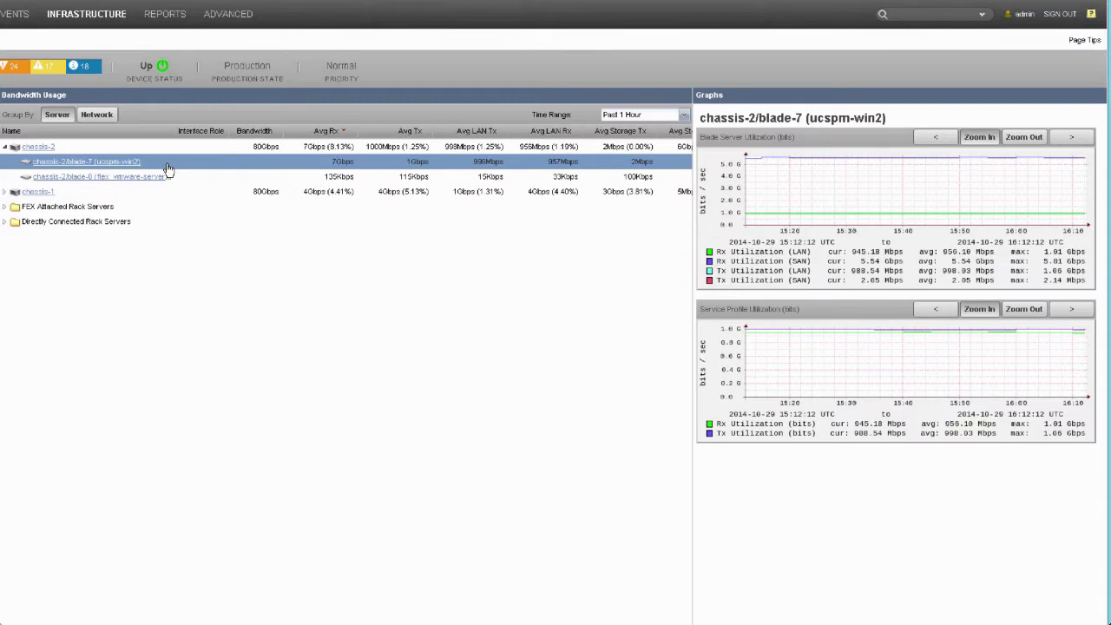
pyautogui.click(178, 178)
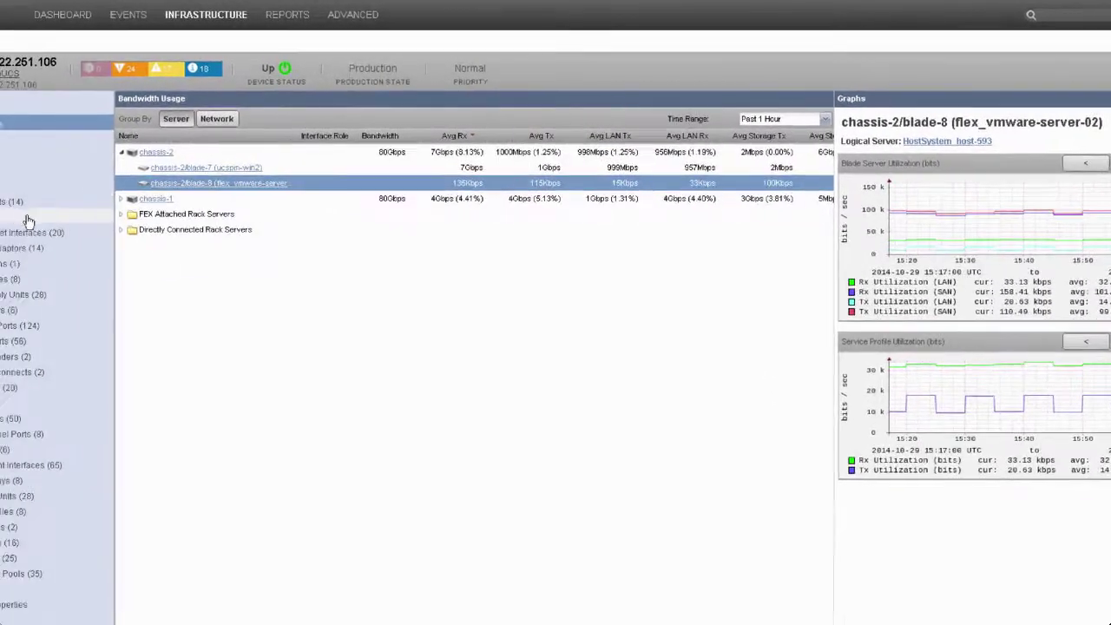
# - List the blade servers of chassis-2, then chassis-1, in the Chassis components
pyautogui.click(25, 218)
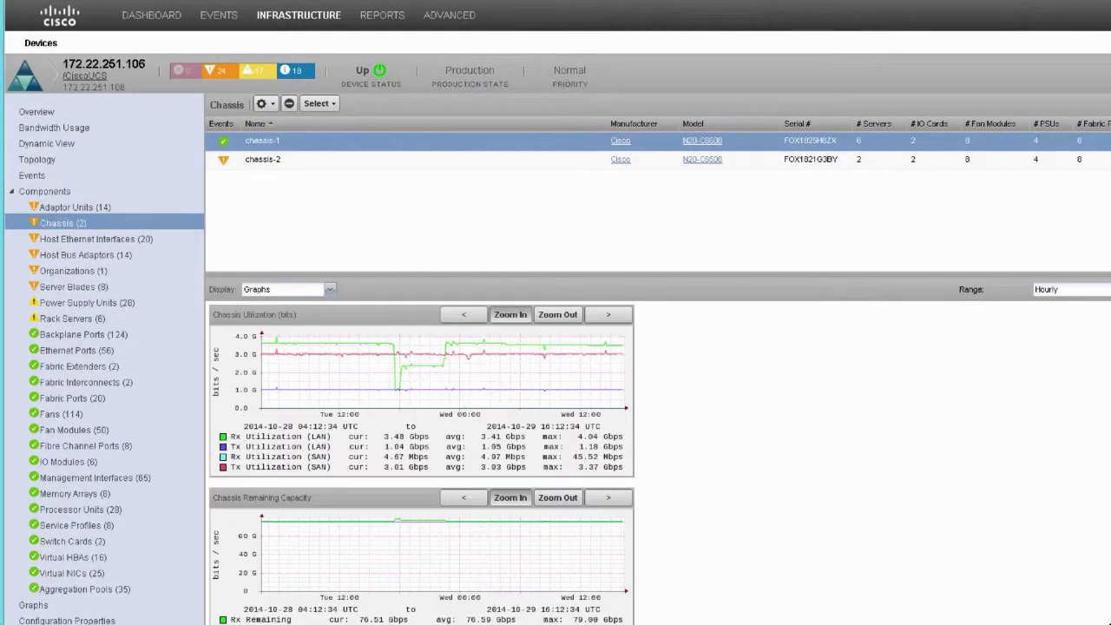
pyautogui.click(329, 289)
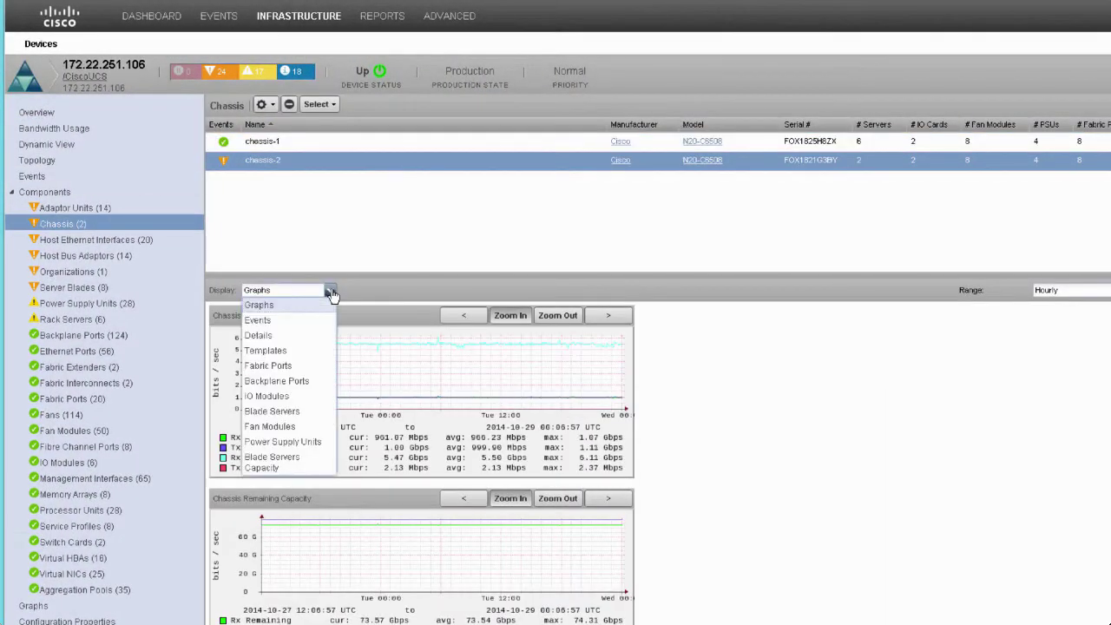
pyautogui.click(295, 411)
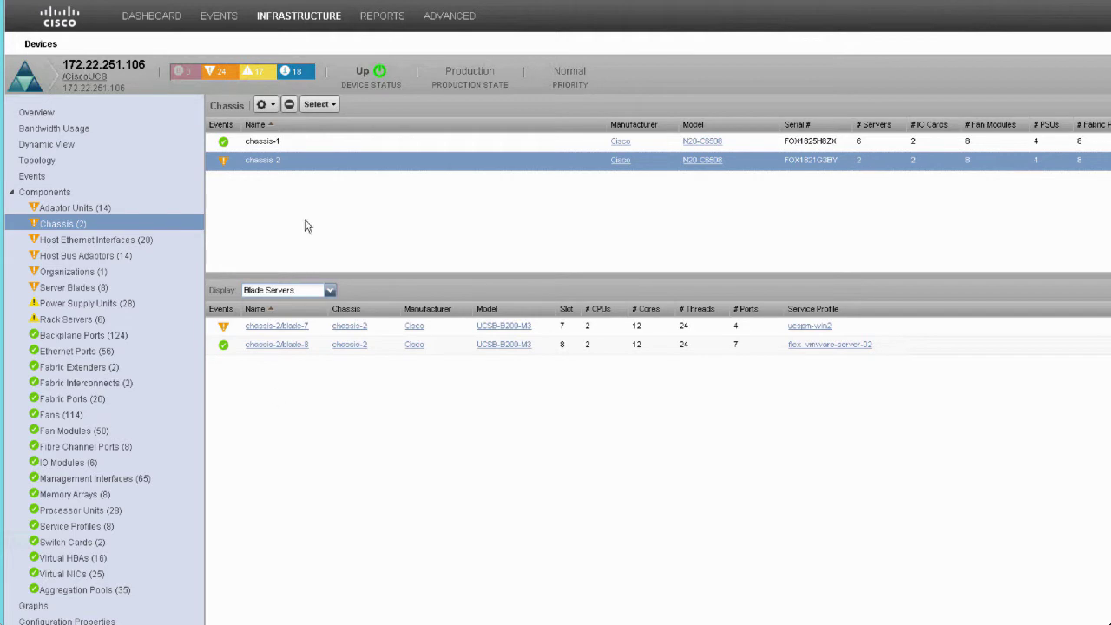
pyautogui.click(305, 144)
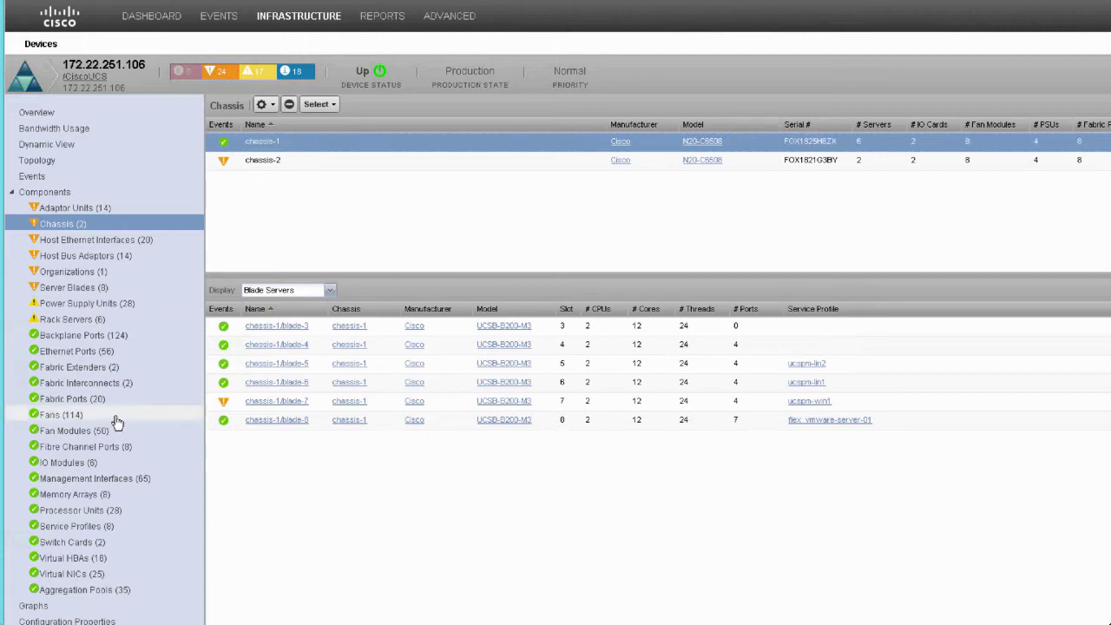
pyautogui.click(79, 557)
# - Show utilisation for the ucspm-win1 and ucspm-win2 fc-fc0 vHBAs and the ucspm-lin1 ether-eth0 vNIC
pyautogui.click(364, 165)
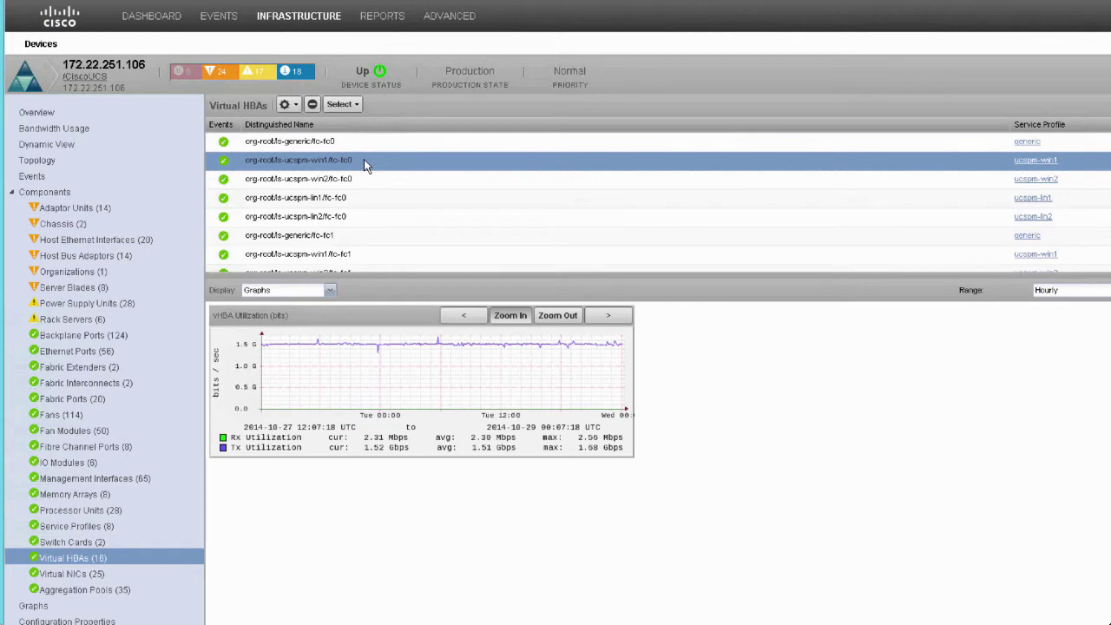
pyautogui.click(363, 179)
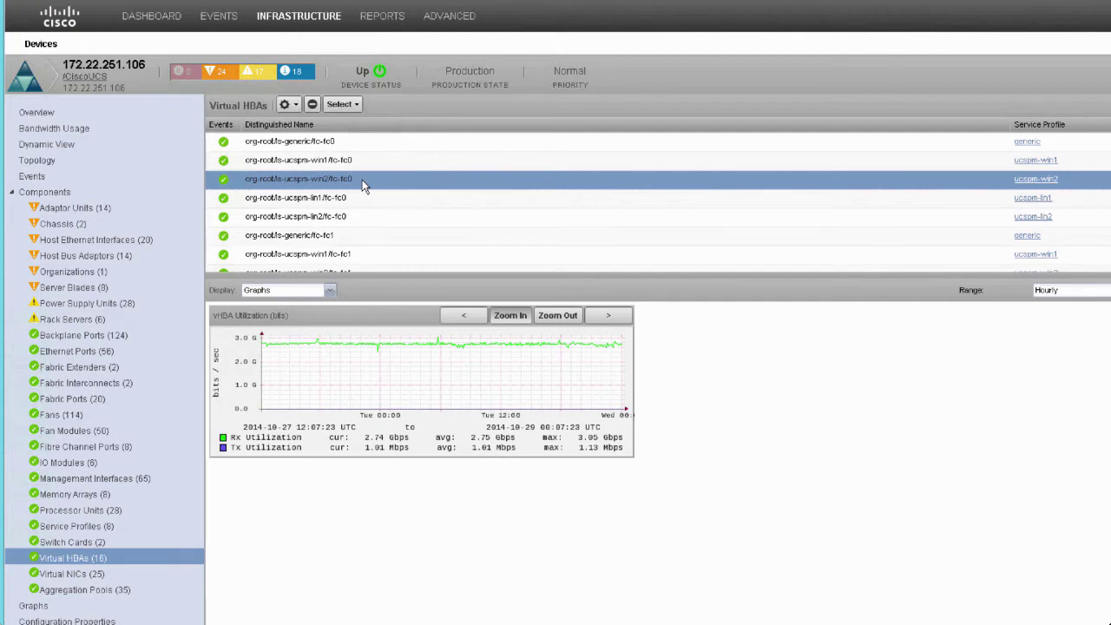
pyautogui.click(124, 575)
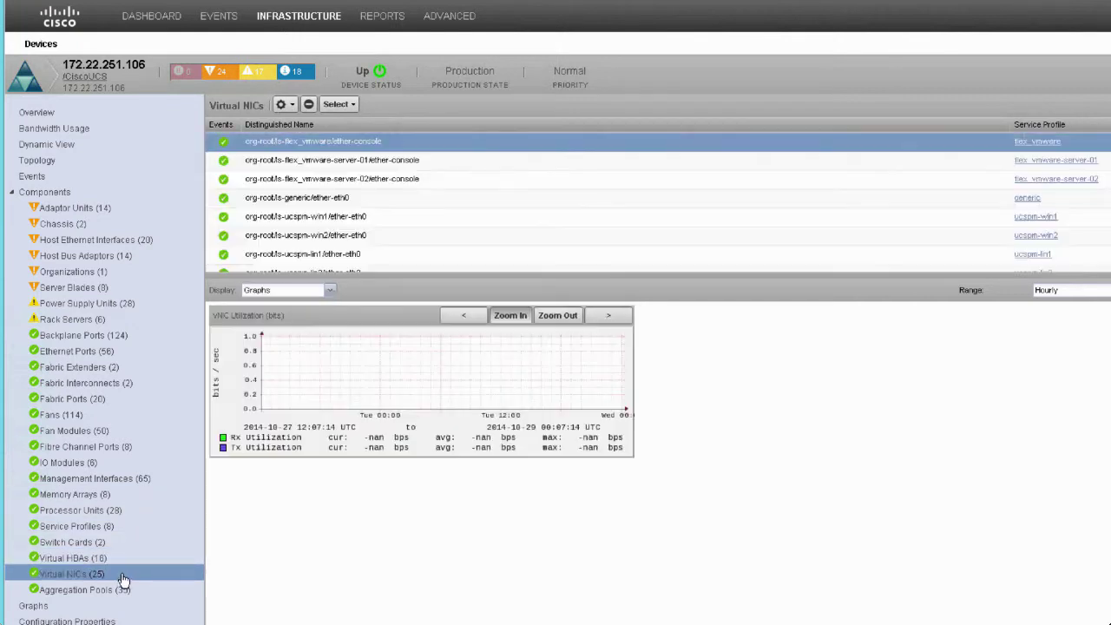
pyautogui.scroll(-3, 555, 165)
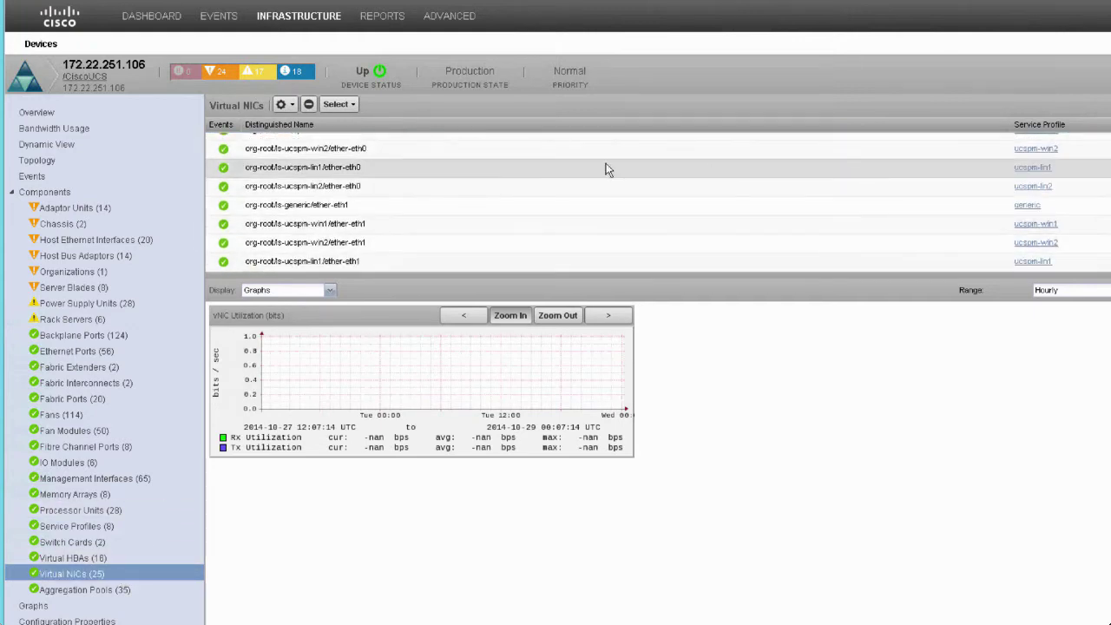
pyautogui.click(468, 170)
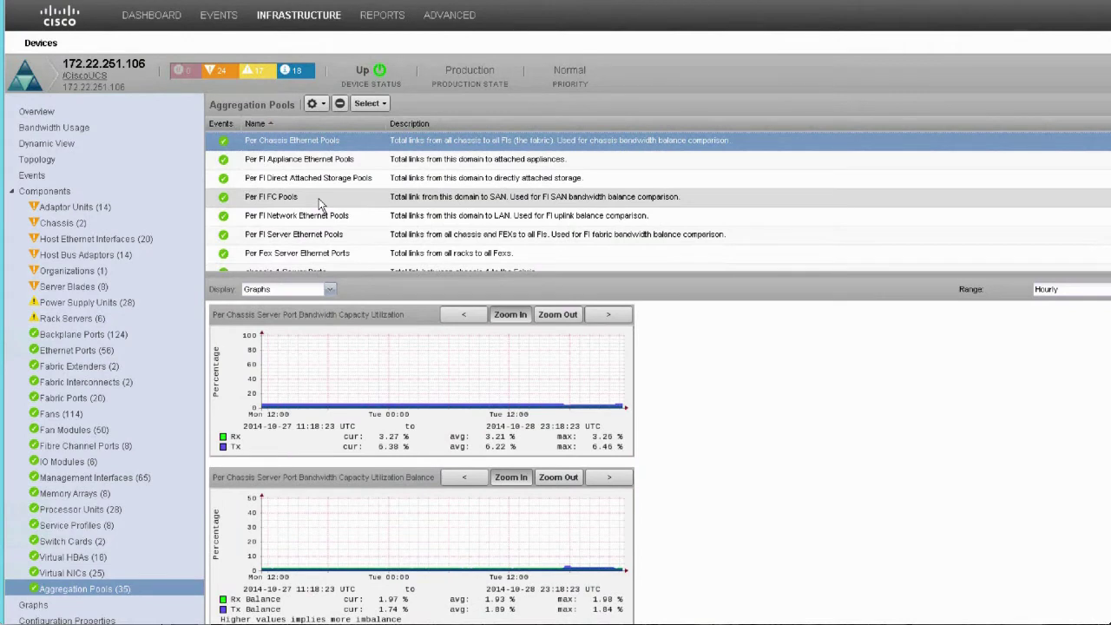
# - Show Per FI FC Pools members and graph switch-B's port-31 Fibre Channel port
pyautogui.click(319, 203)
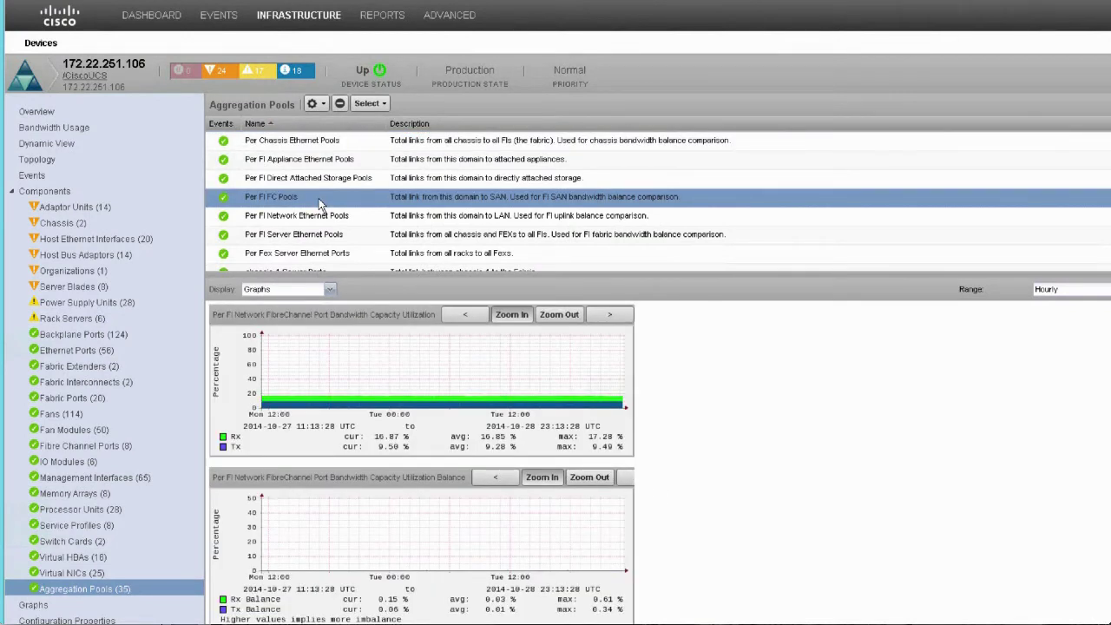
pyautogui.click(330, 289)
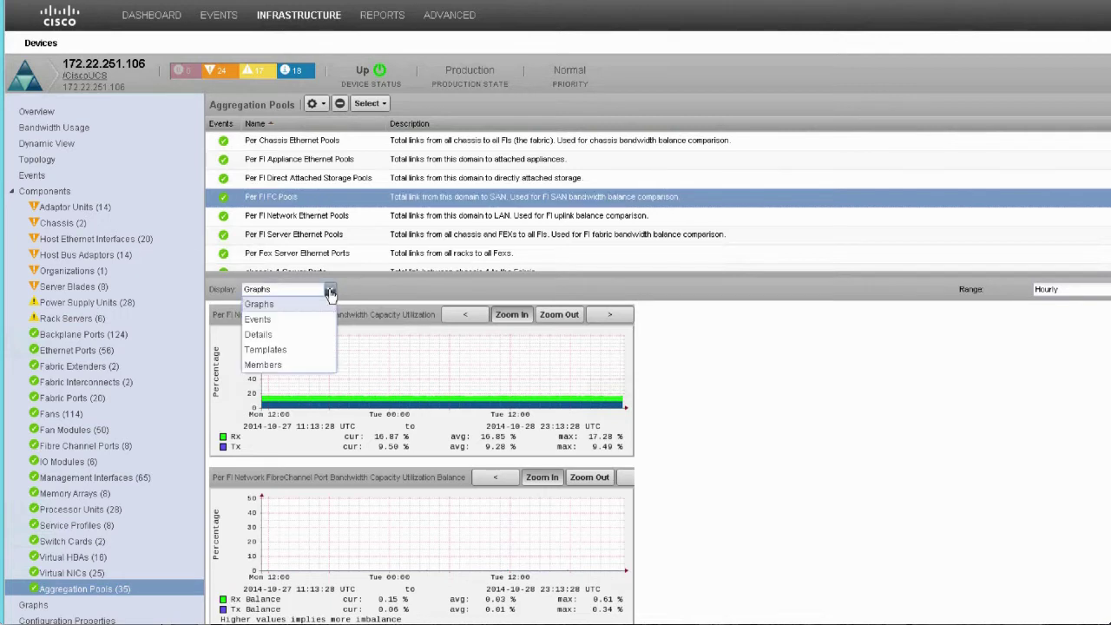
pyautogui.click(308, 365)
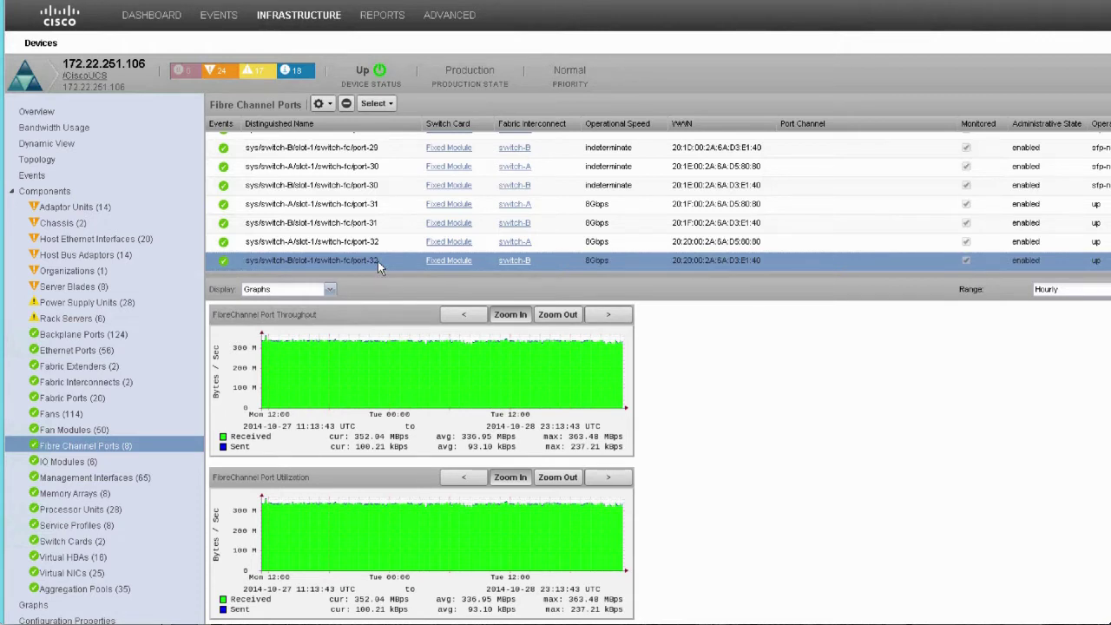
pyautogui.click(373, 224)
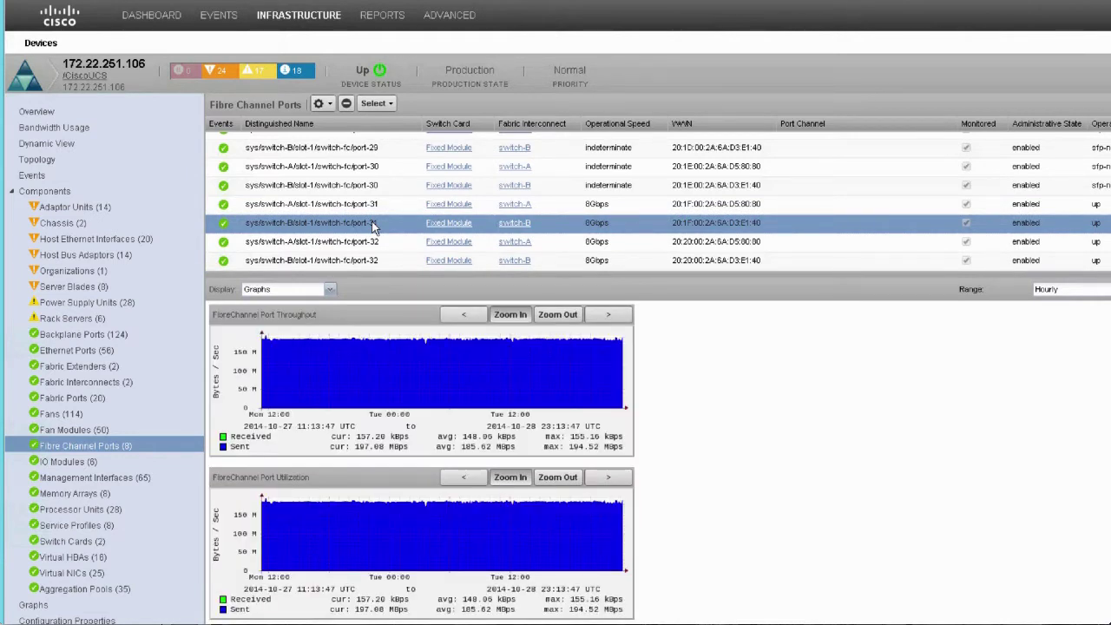
# - Graph the switch-A and switch-B Network Ethernet Ports and switch-B to chassis-1/chassis-2 Server Ports pools
pyautogui.click(85, 589)
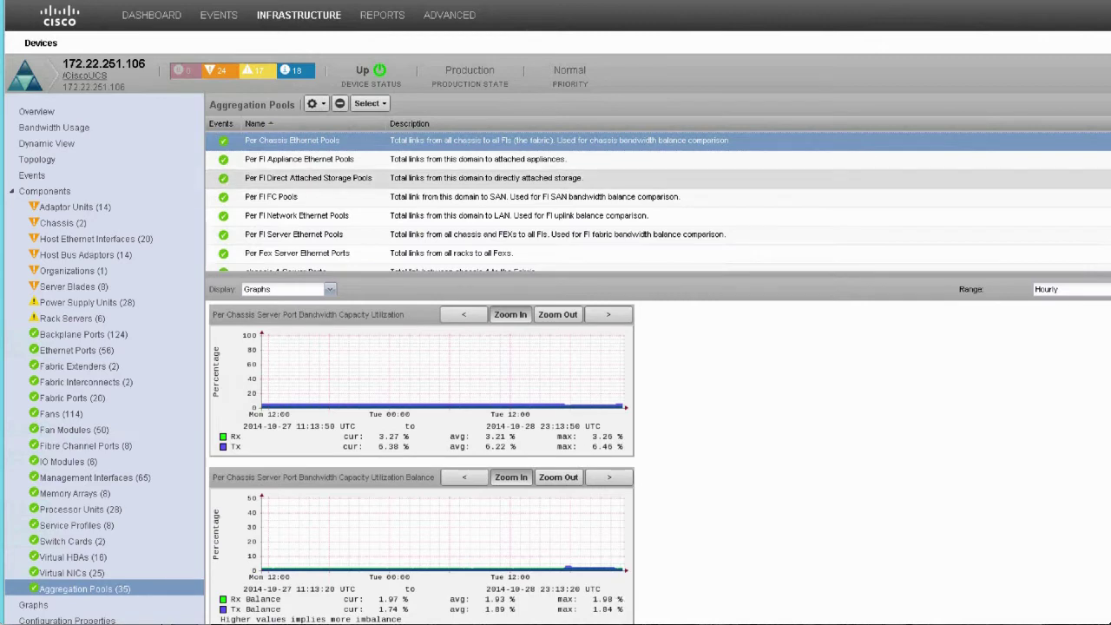
pyautogui.scroll(-10, 555, 200)
pyautogui.click(330, 182)
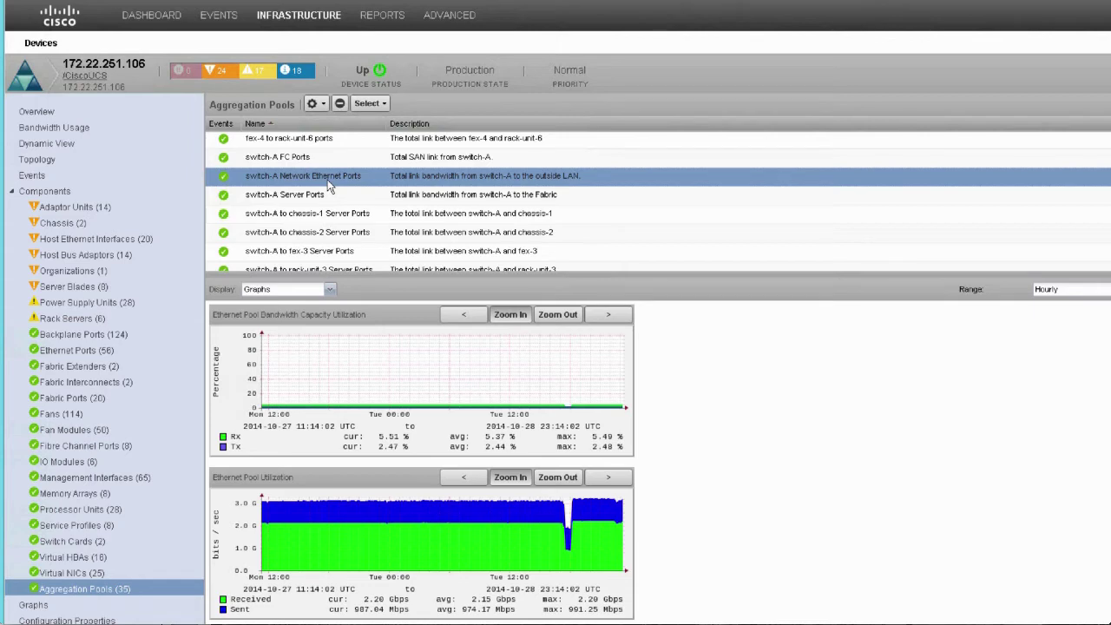
pyautogui.scroll(-5, 1044, 208)
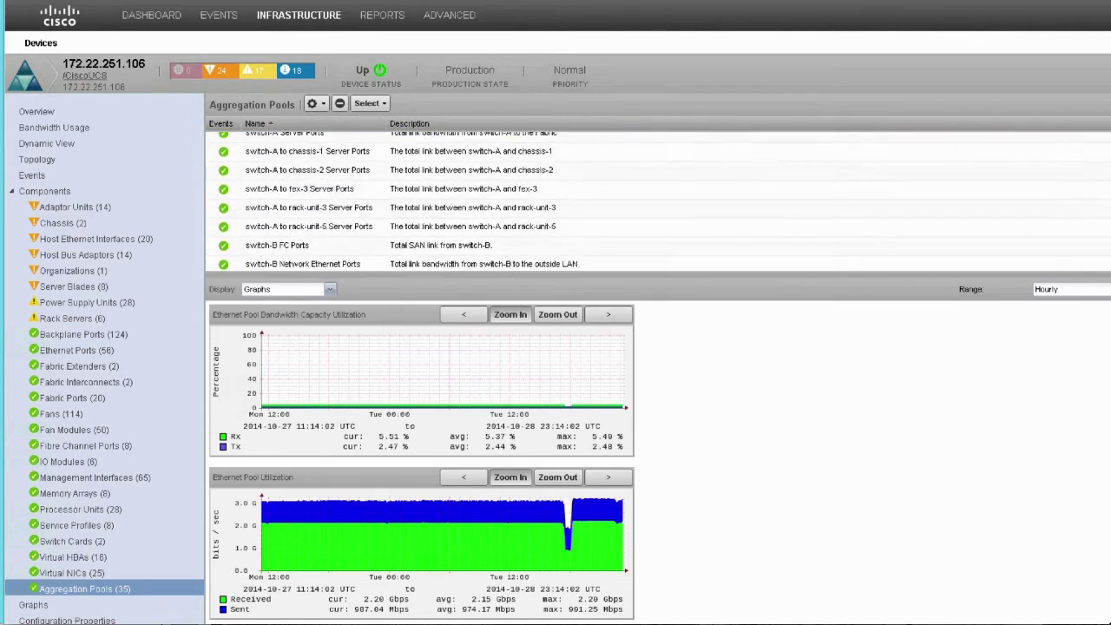
pyautogui.click(318, 168)
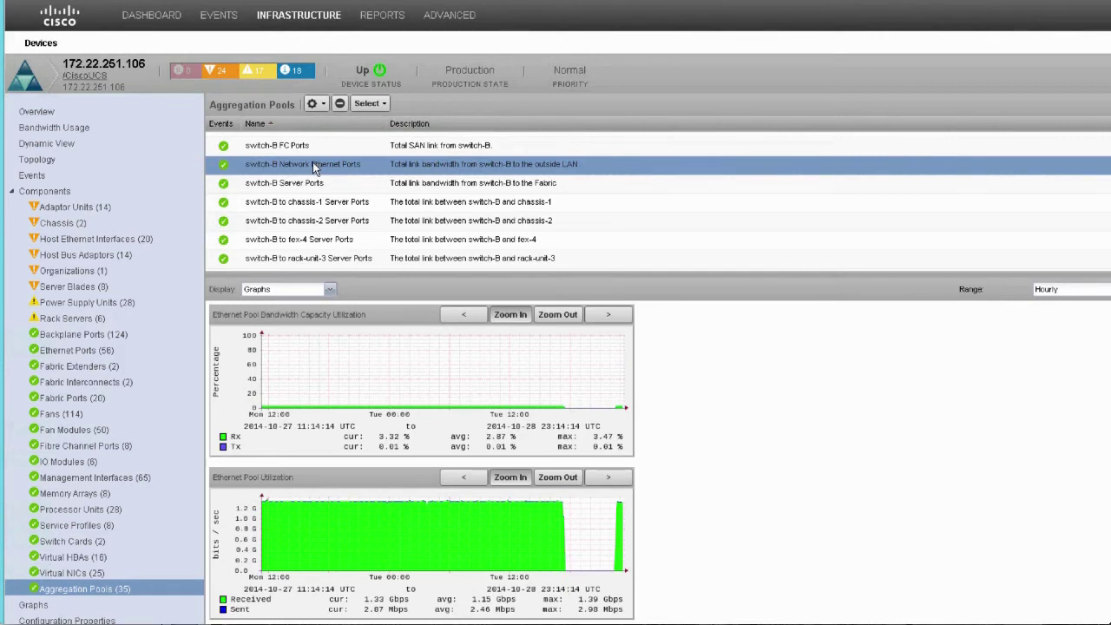
pyautogui.click(322, 207)
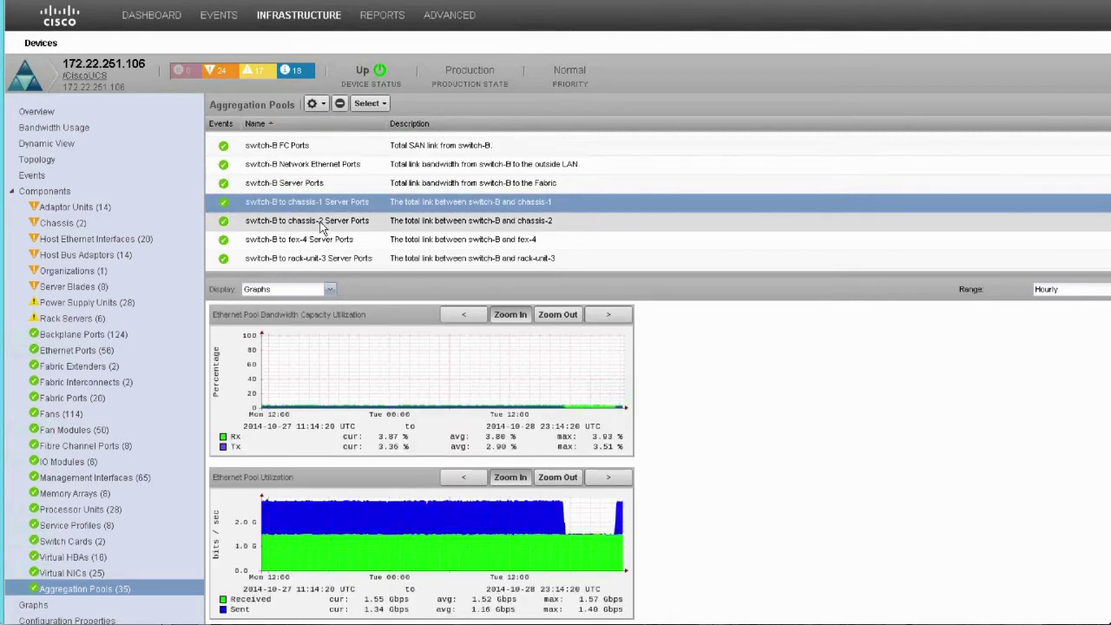
pyautogui.click(322, 224)
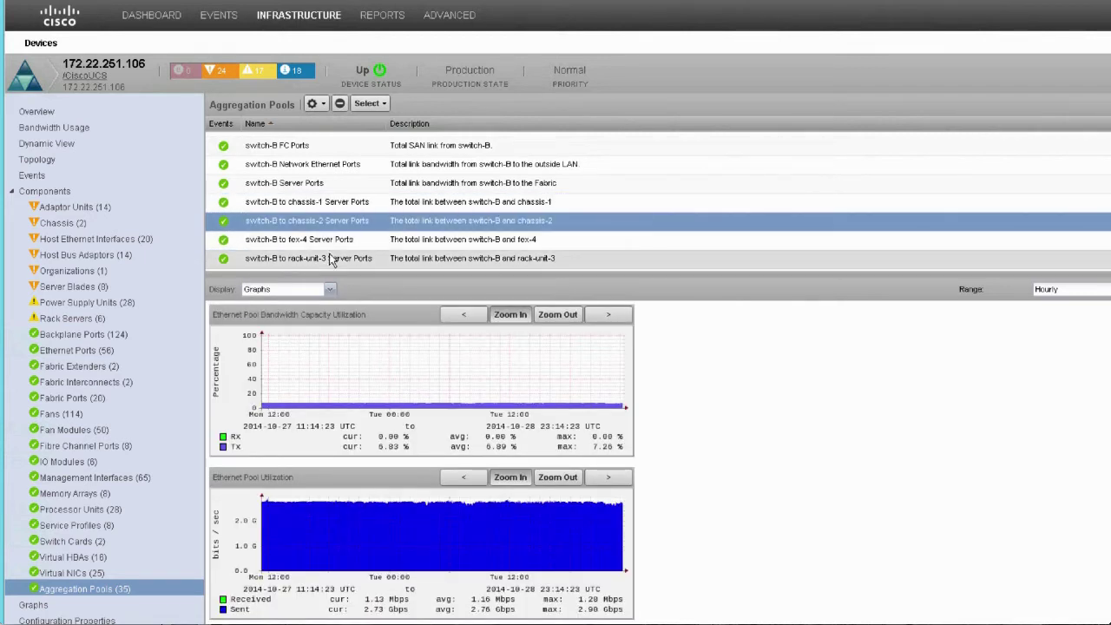
# - Graph the ucspm-lin1 and ucspm-win1 service profiles, down to ucspm-win1's CPU and Free Memory graphs
pyautogui.click(109, 527)
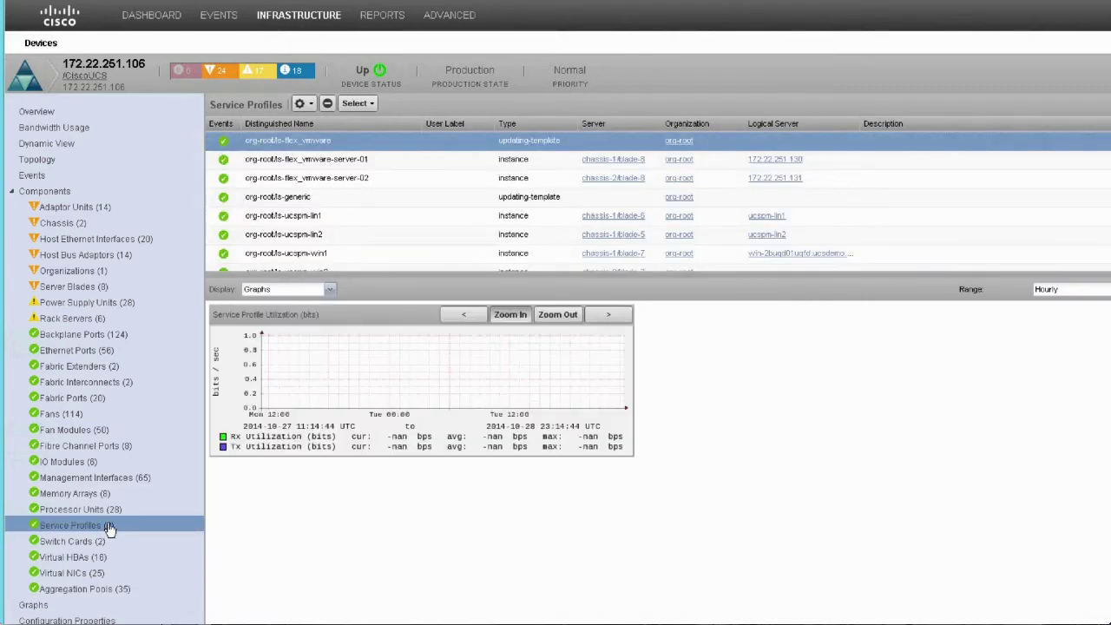
pyautogui.click(369, 215)
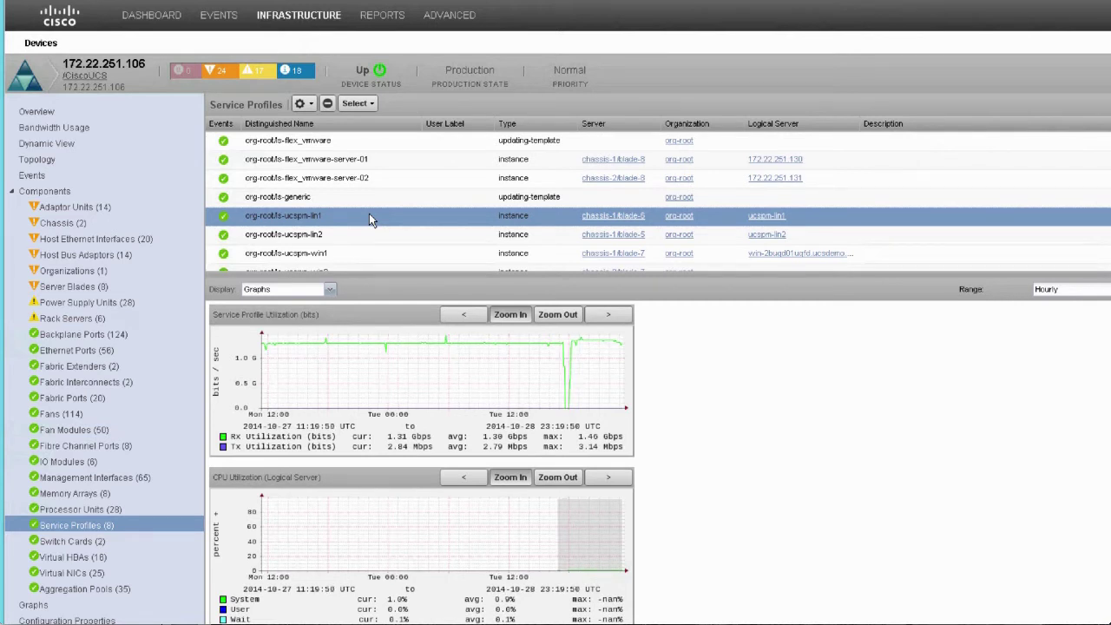
pyautogui.click(390, 246)
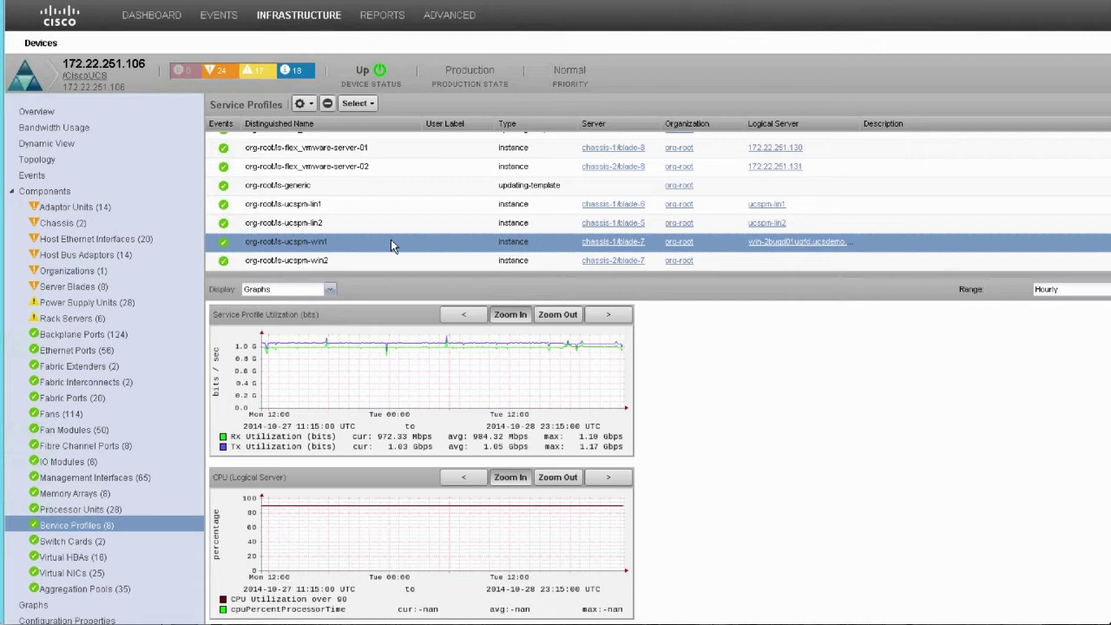
pyautogui.scroll(-3, 1106, 447)
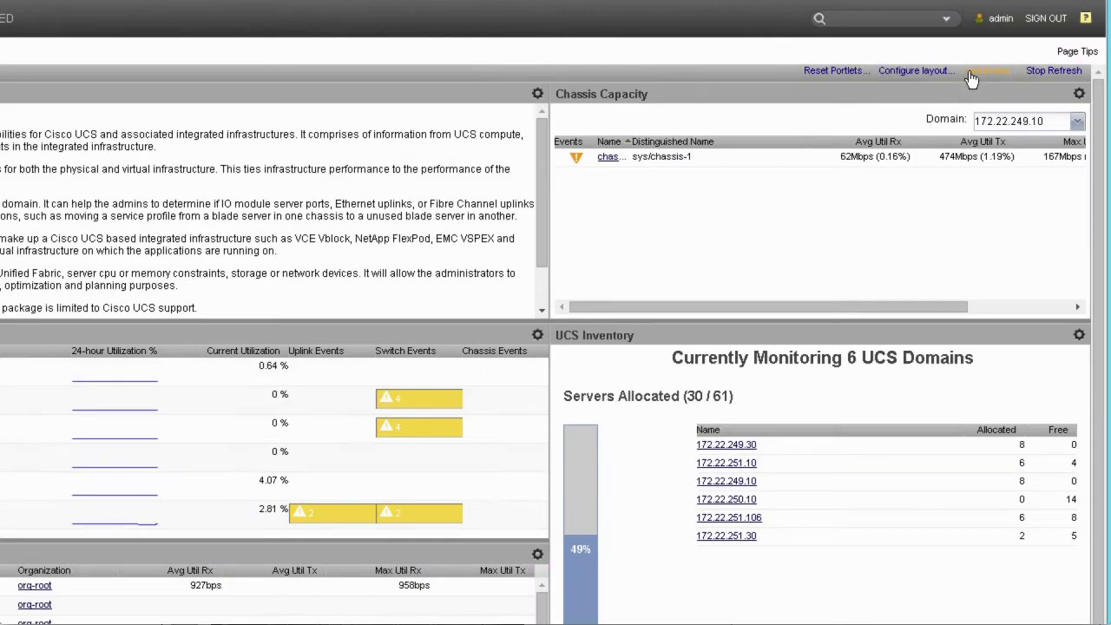
# - Add an Integrated Infrastructure Events portlet to the dashboard and choose its infrastructure
pyautogui.click(987, 71)
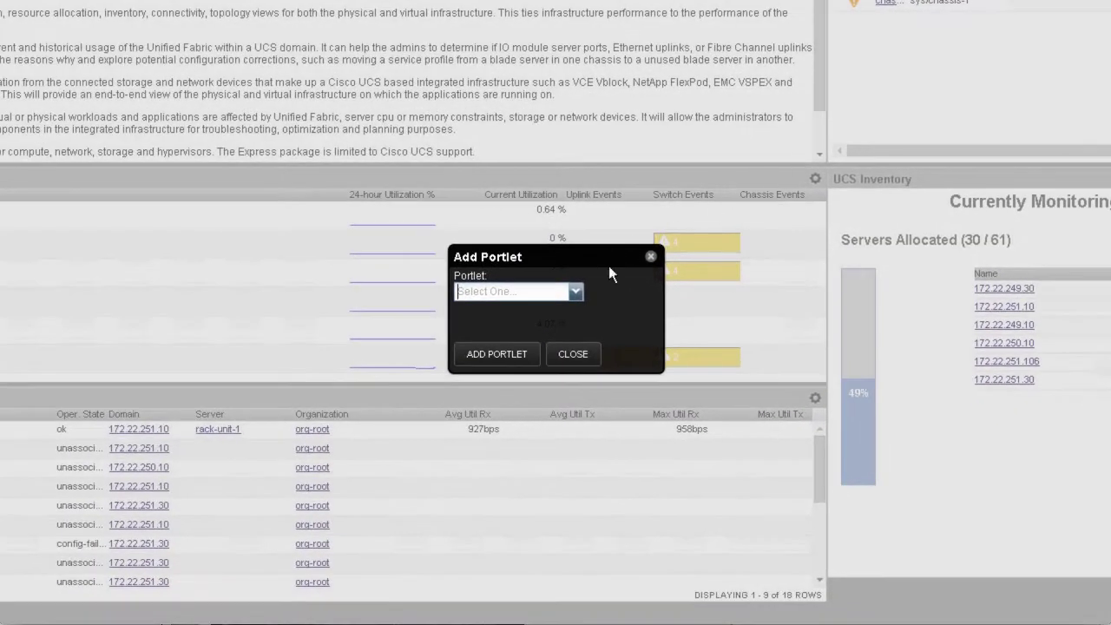
pyautogui.click(576, 292)
pyautogui.moveTo(571, 317); pyautogui.dragTo(572, 376)
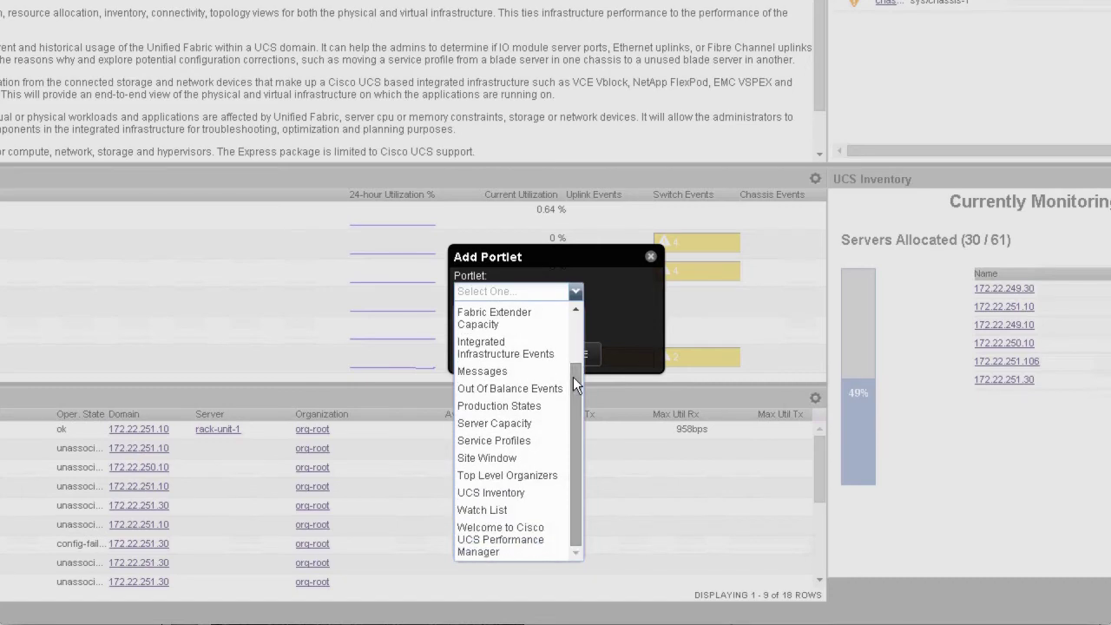
pyautogui.click(502, 347)
pyautogui.click(495, 355)
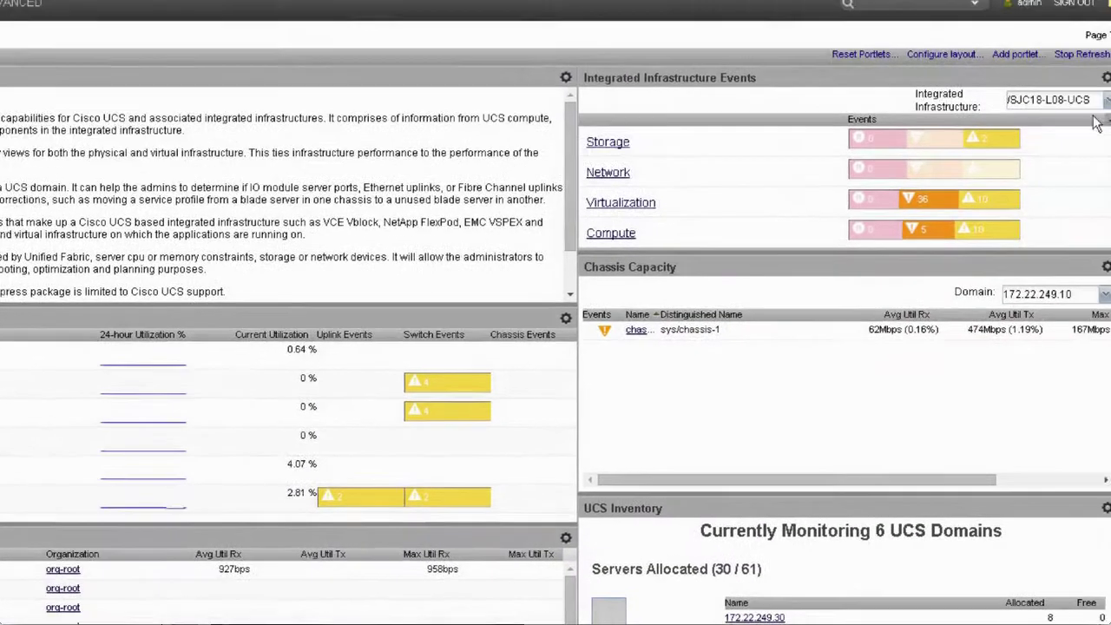
pyautogui.click(1028, 116)
pyautogui.click(1060, 149)
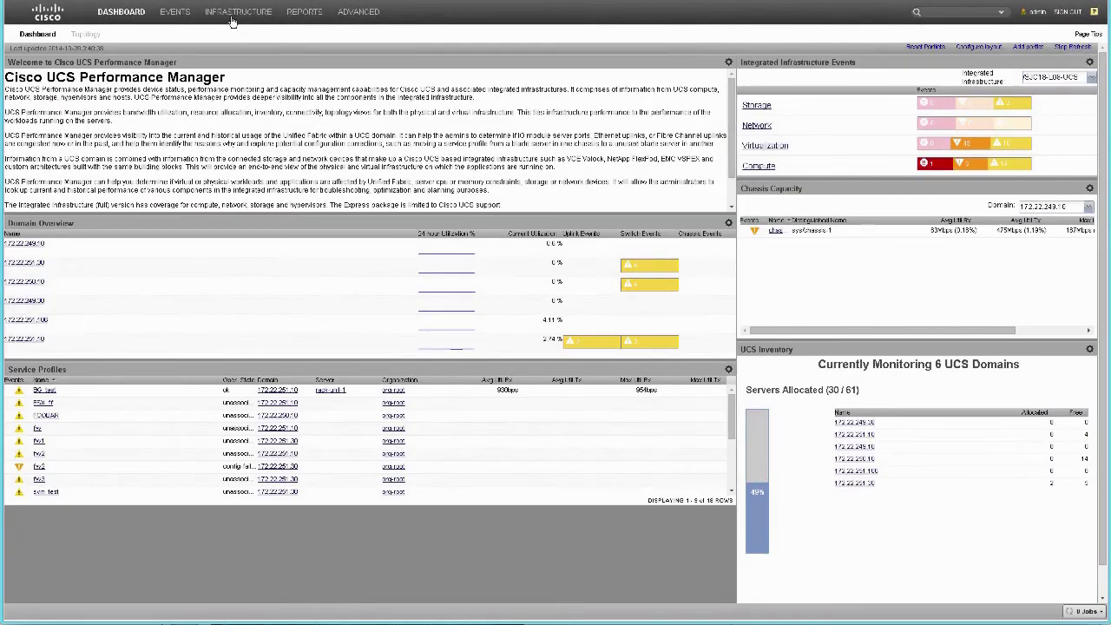
# - View SJC18-L14-Flexpod's dynamic view without the minimap, then open switch SJC18-L14-5548A
pyautogui.click(233, 18)
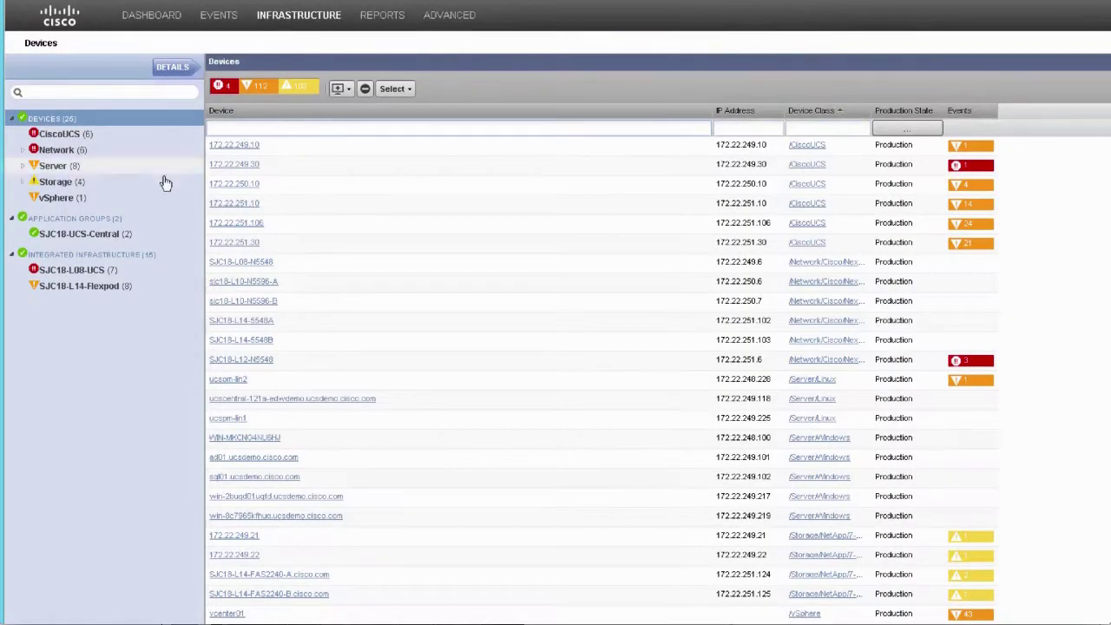
pyautogui.click(73, 234)
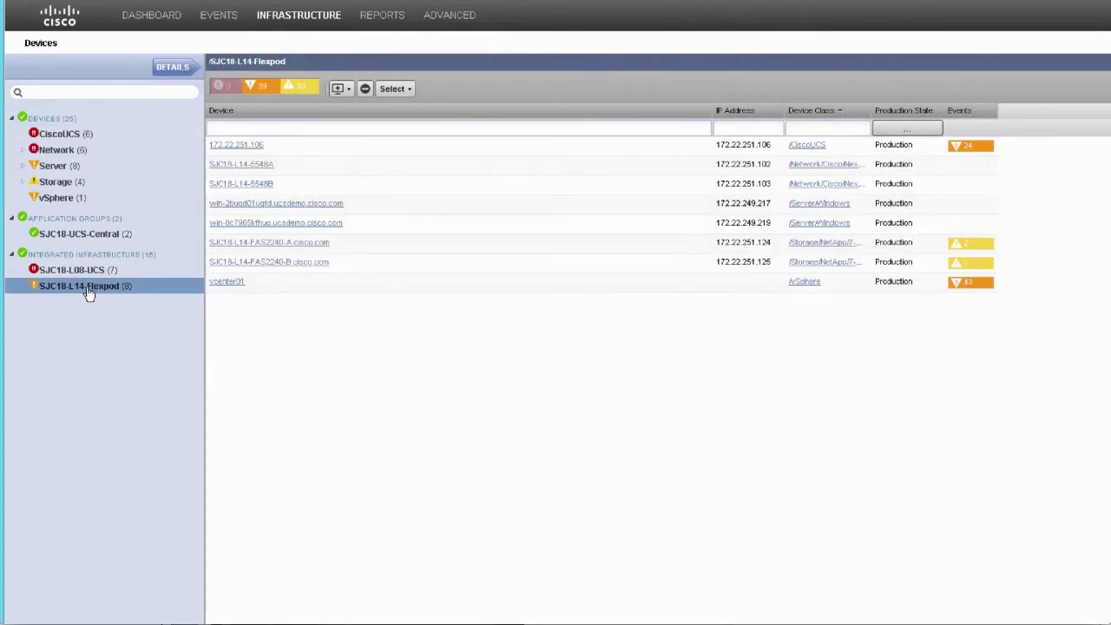
pyautogui.click(38, 610)
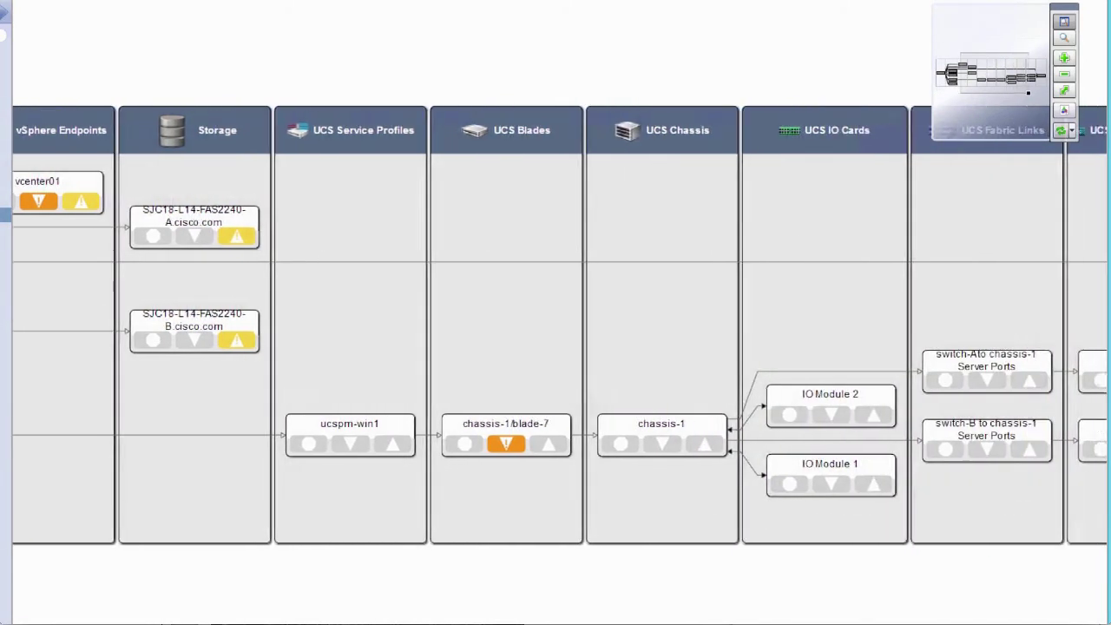
pyautogui.click(1062, 18)
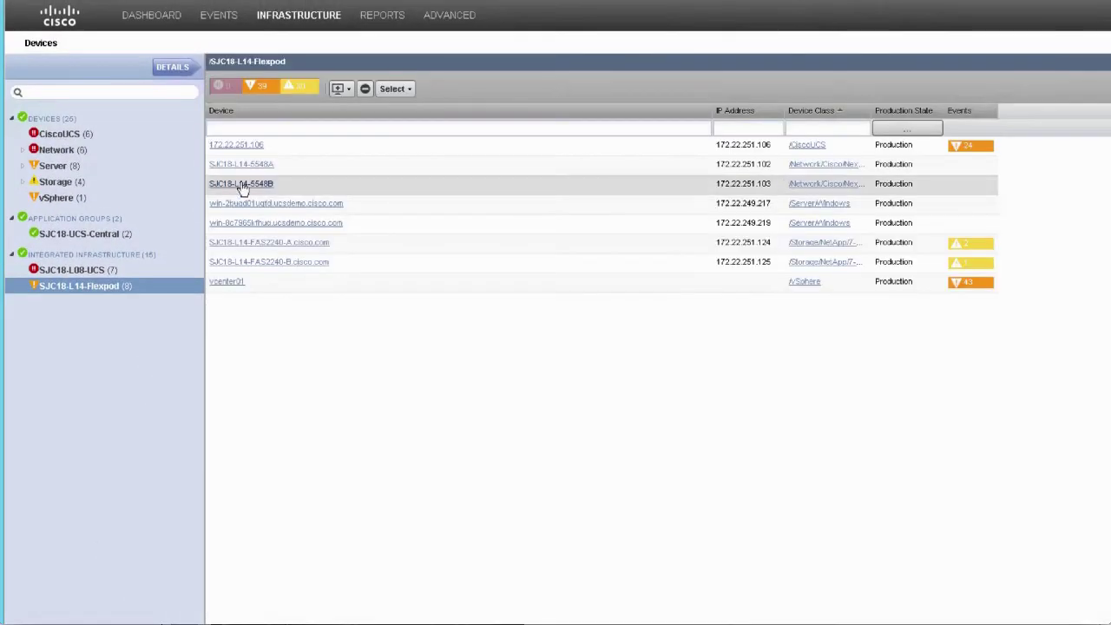
pyautogui.click(254, 166)
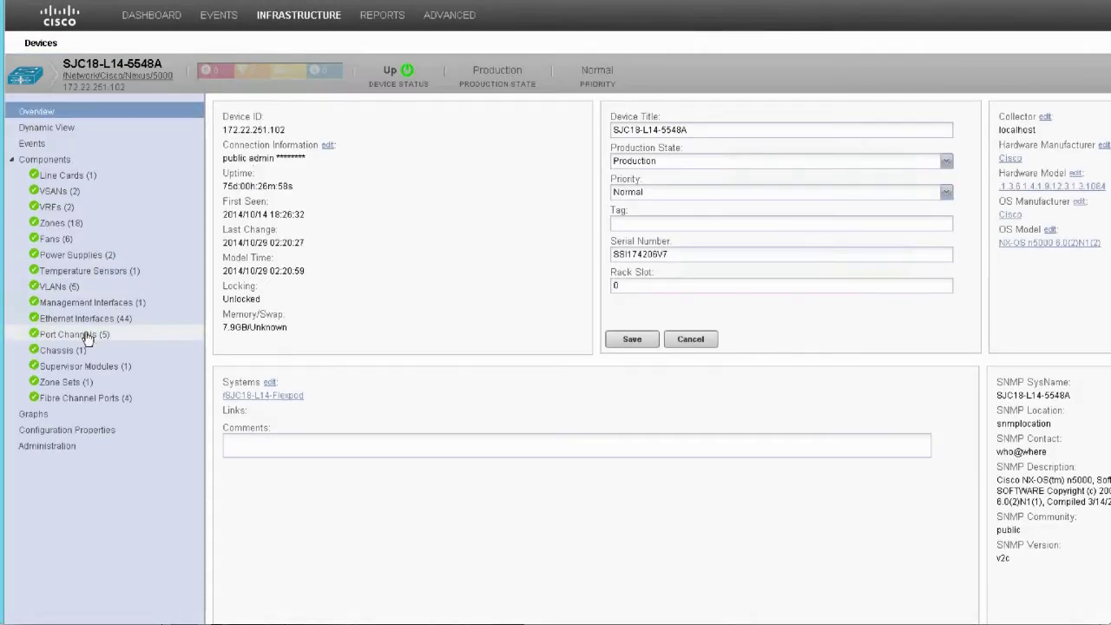
# - List SJC18-L14-5548A's 5 port channels and review port-channel100's throughput and errors graphs
pyautogui.click(75, 334)
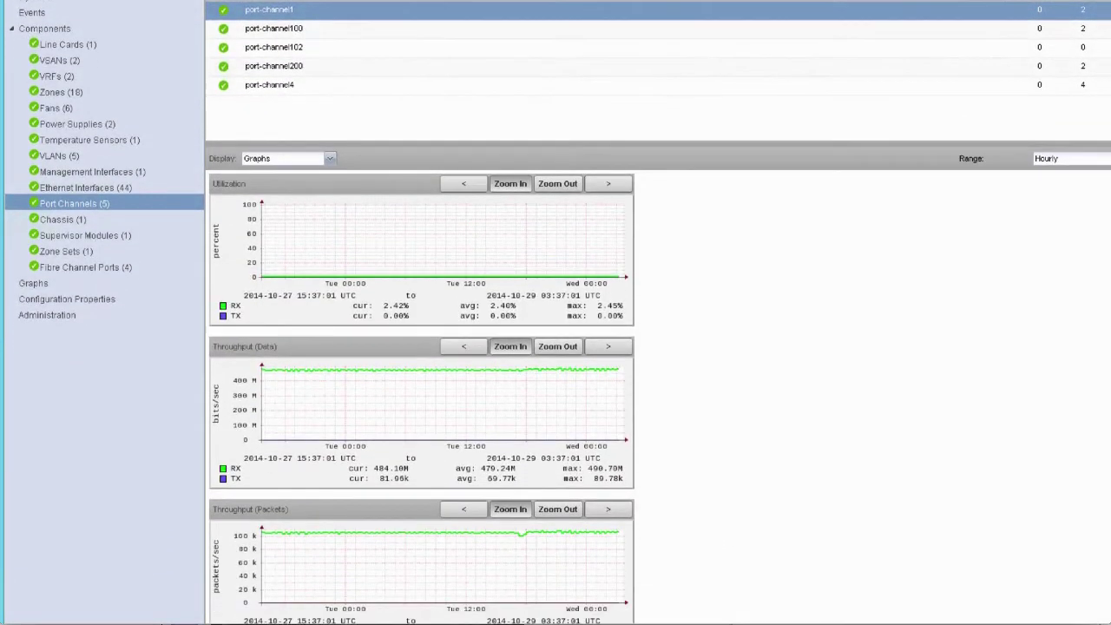
pyautogui.scroll(-4, 422, 391)
pyautogui.scroll(-2, 422, 397)
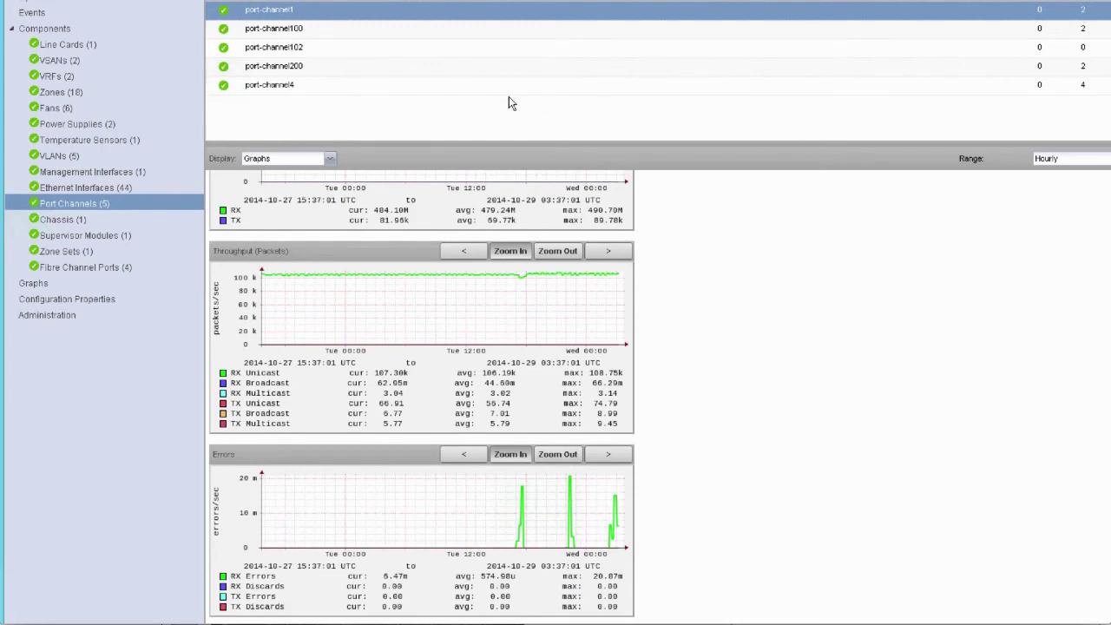
pyautogui.click(378, 35)
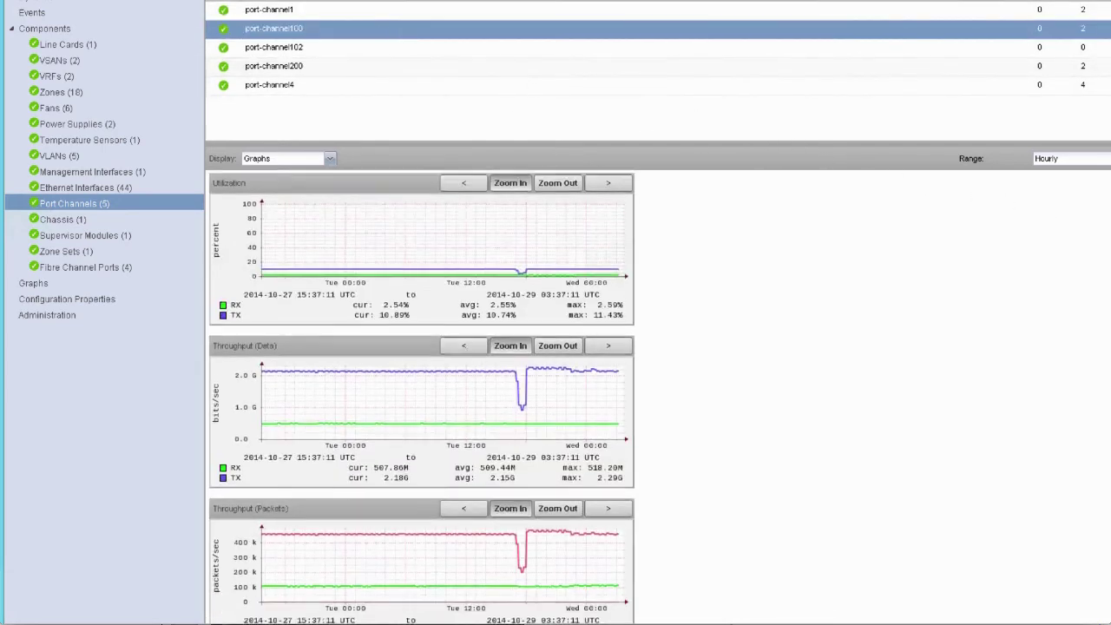
pyautogui.scroll(-2, 422, 397)
pyautogui.scroll(-5, 421, 396)
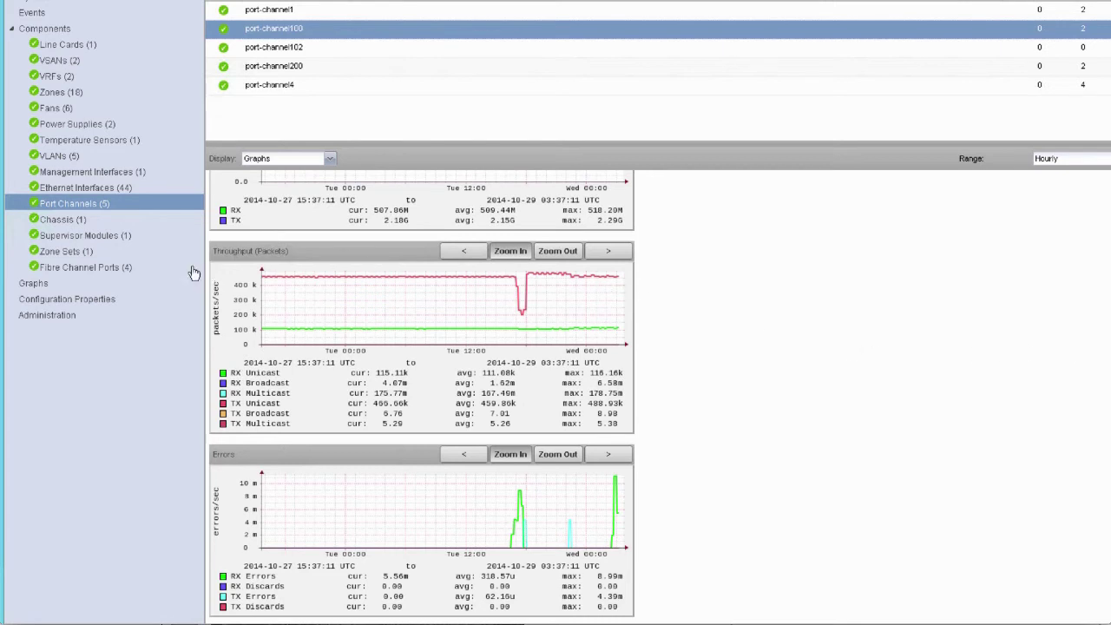
# - List the switch's 4 Fibre Channel ports and graph fc1/30, then fc1/31
pyautogui.click(113, 269)
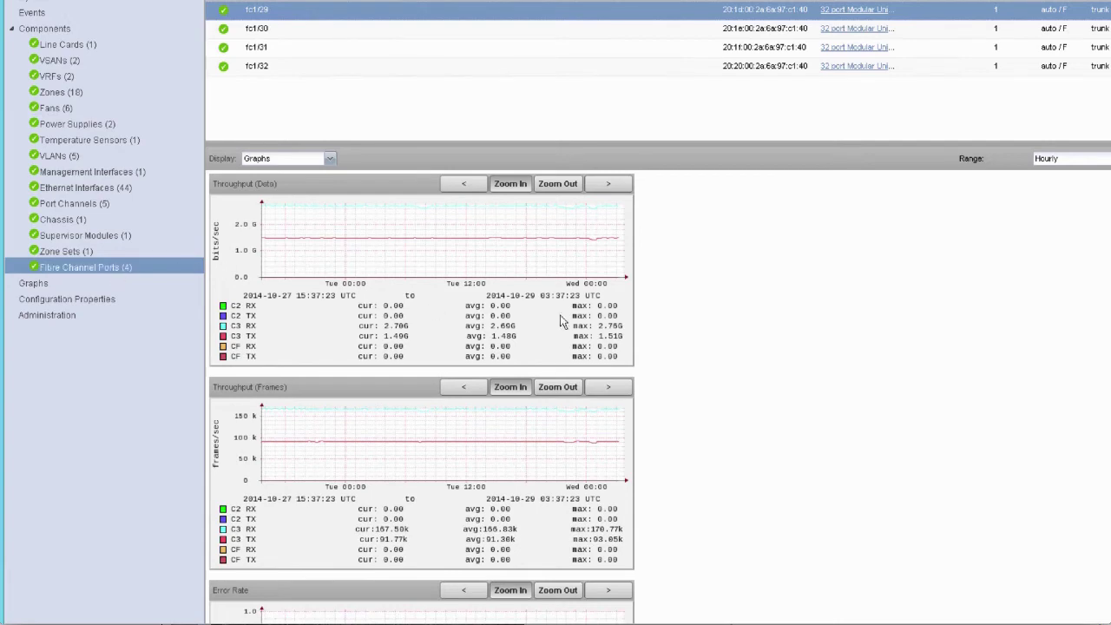
pyautogui.scroll(-4, 422, 397)
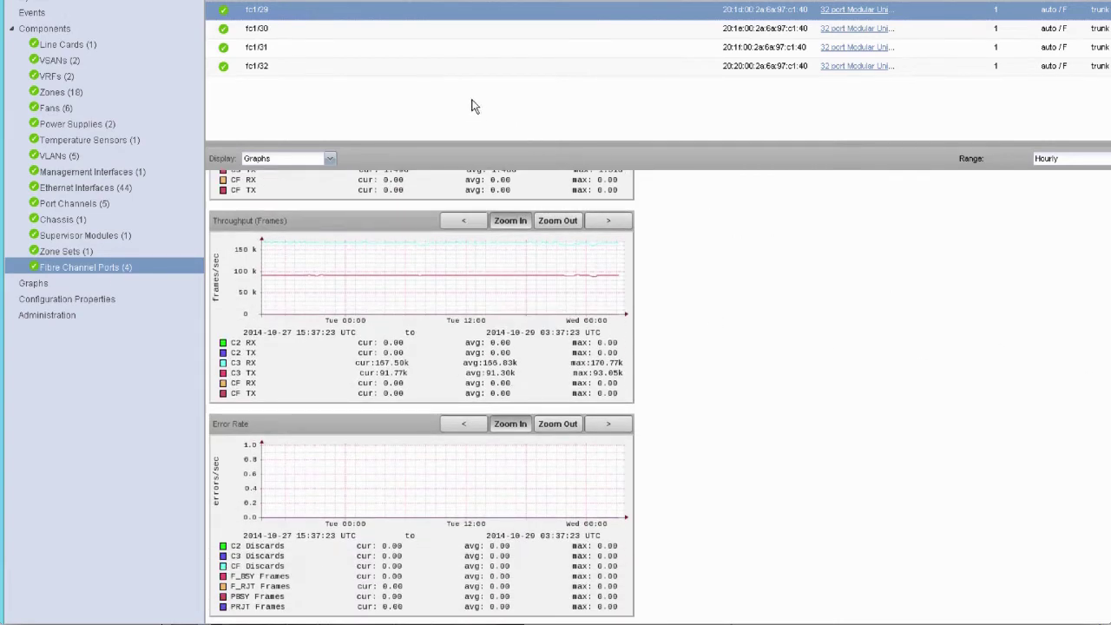
pyautogui.click(395, 43)
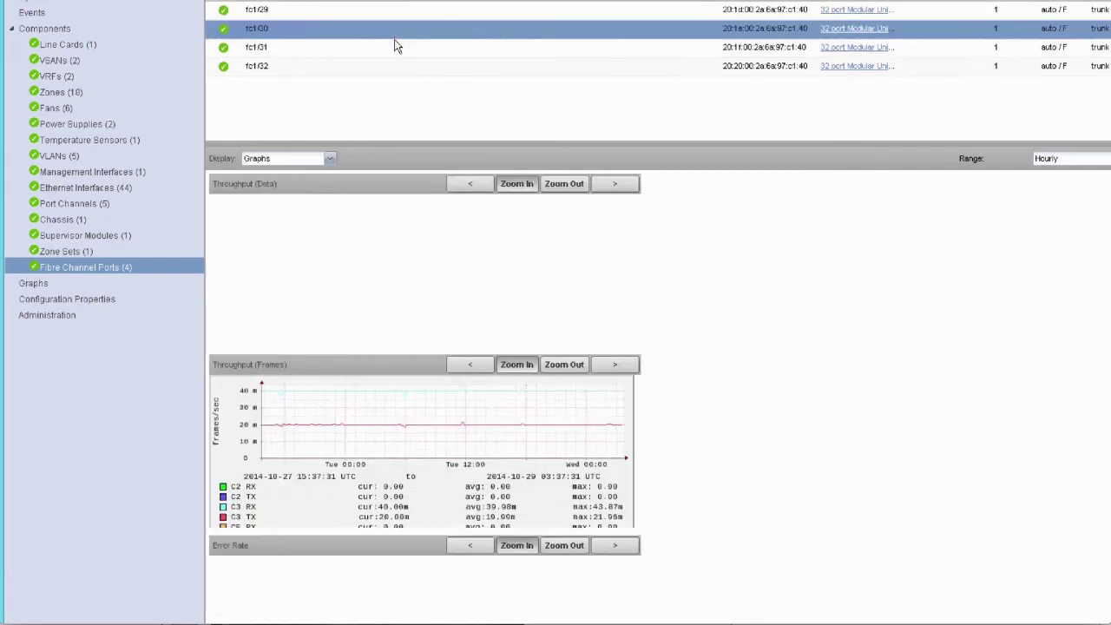
pyautogui.click(394, 50)
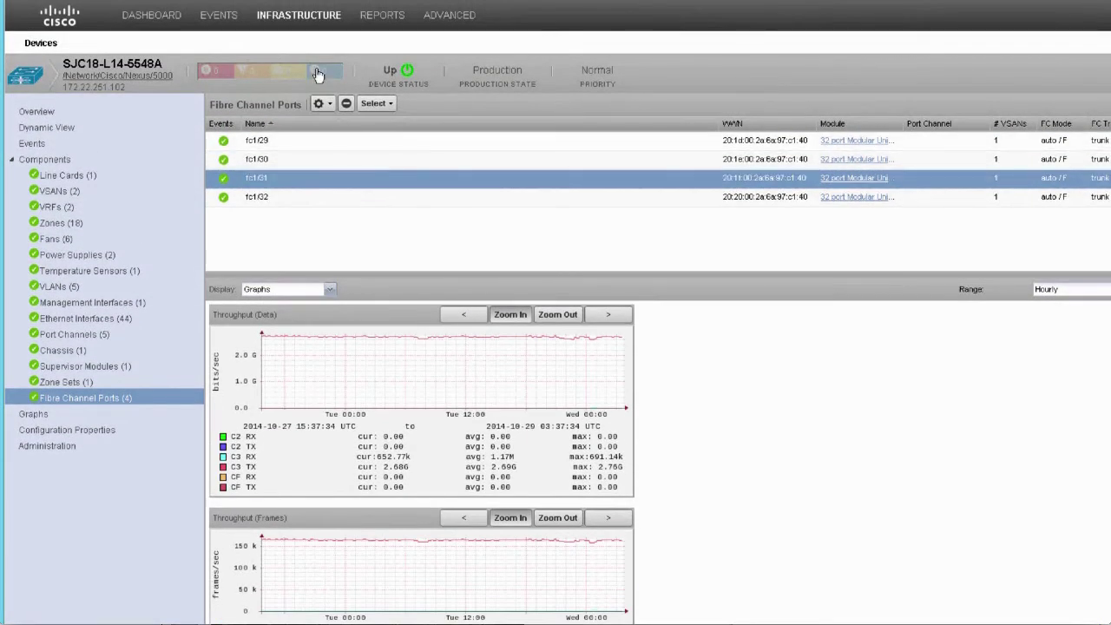
# - Open the vcenter01 device in the SJC18-L14-Flexpod infrastructure
pyautogui.click(299, 16)
pyautogui.click(76, 287)
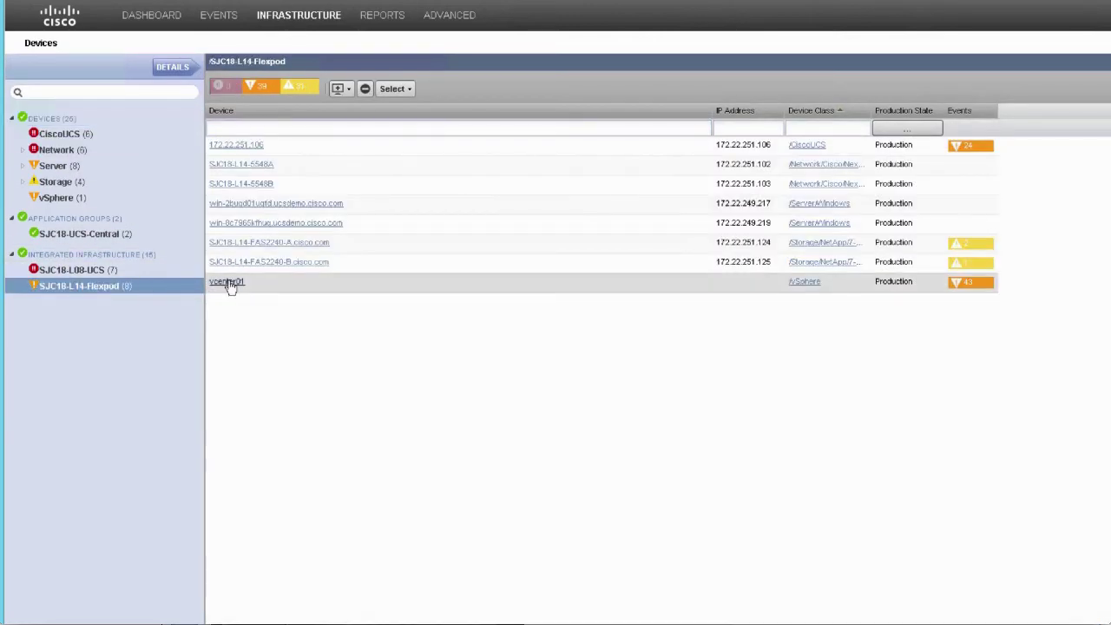
pyautogui.click(227, 282)
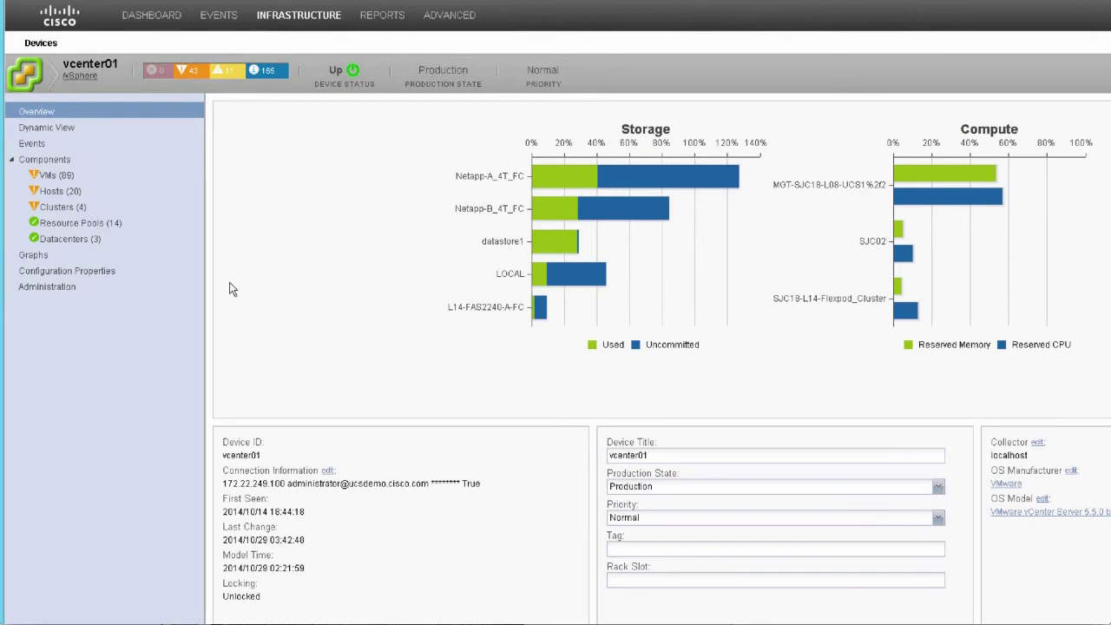
# - Show vcenter01's cluster hosts and list the 10 VMs on mgt-vmware-04
pyautogui.click(57, 207)
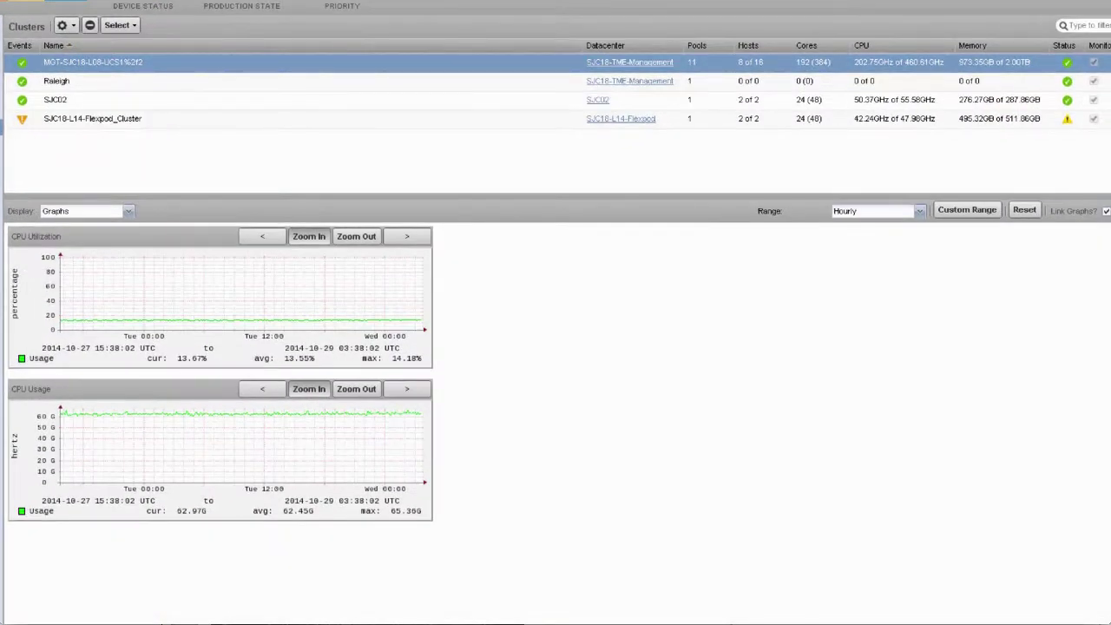
pyautogui.click(128, 211)
pyautogui.click(95, 288)
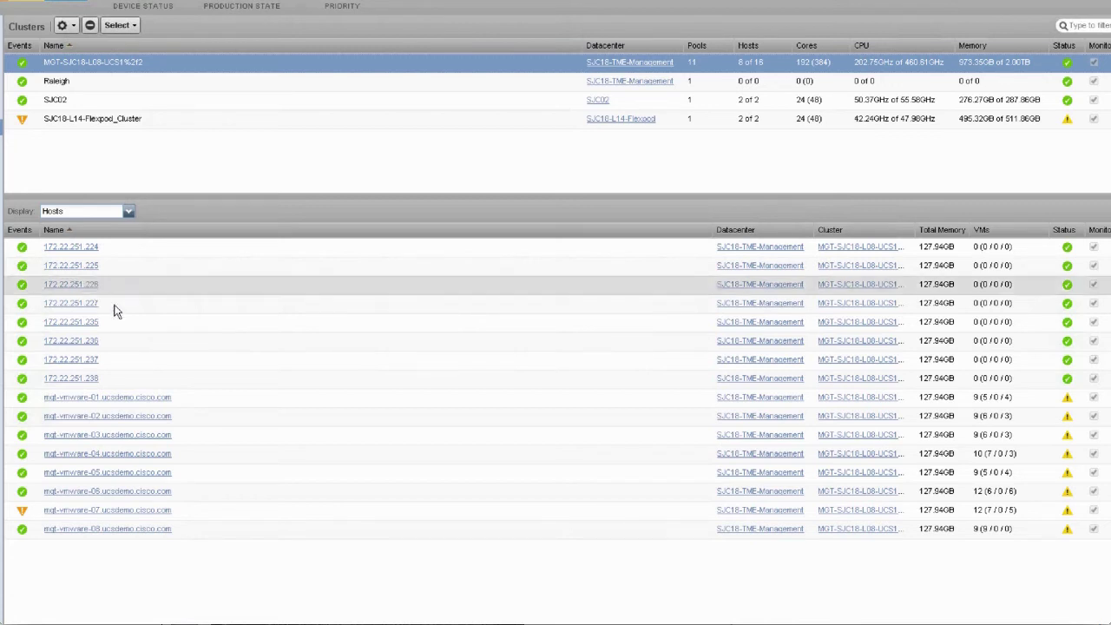
pyautogui.click(152, 461)
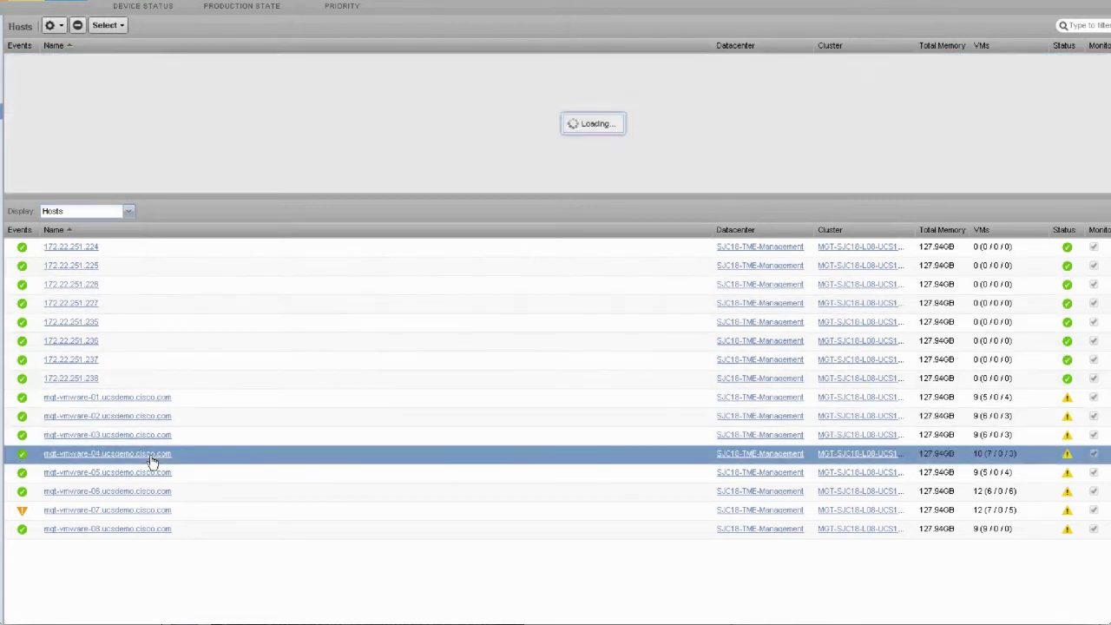
pyautogui.click(129, 211)
pyautogui.click(86, 333)
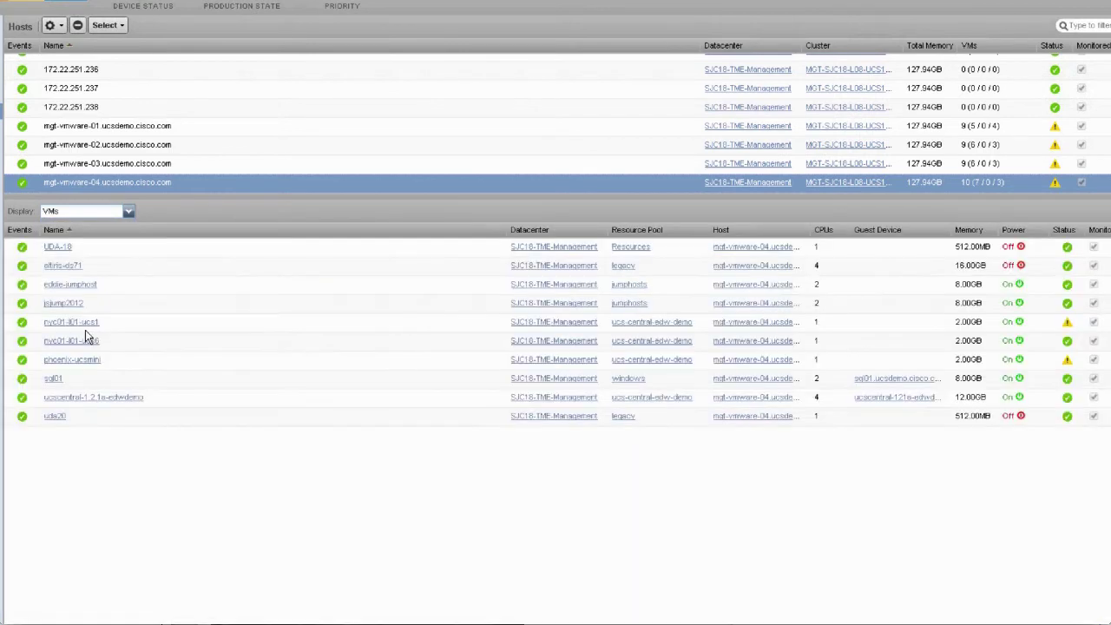
# - Review ucscentral-1.2.1a-edwdemo's performance graphs, then open its guest server ucscentral-121a-edwdemo's overview
pyautogui.click(109, 401)
pyautogui.click(110, 211)
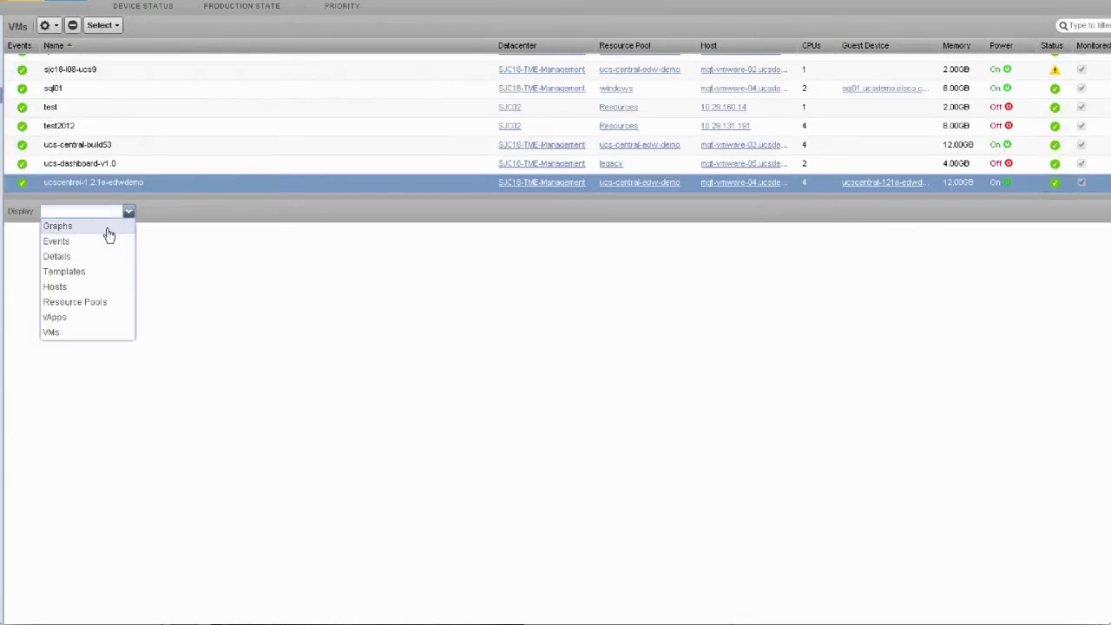
pyautogui.click(57, 226)
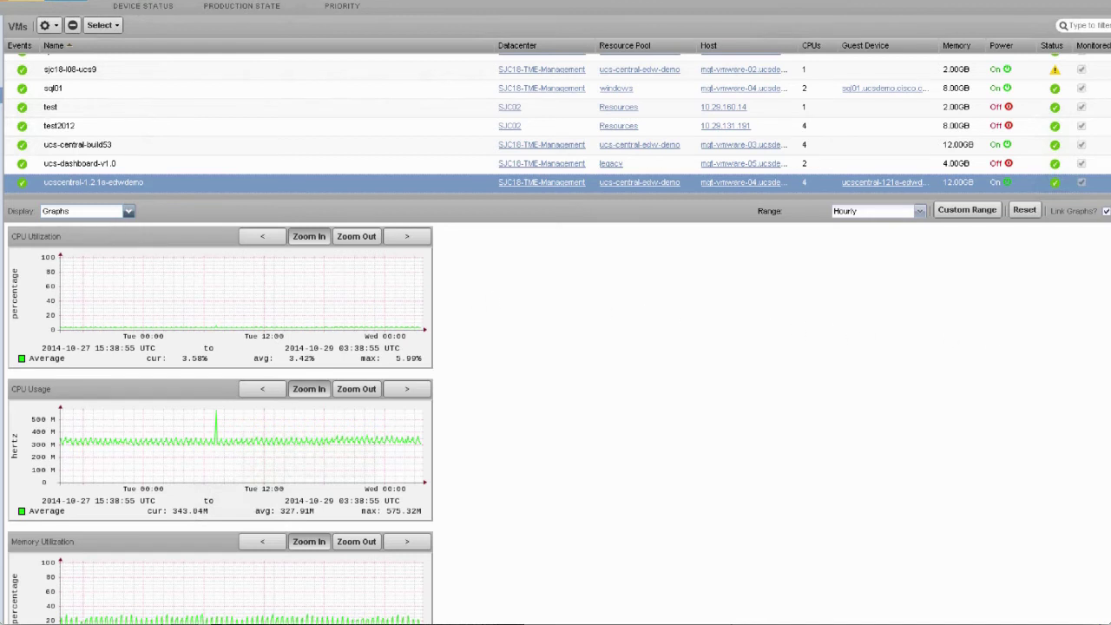
pyautogui.scroll(-3, 220, 417)
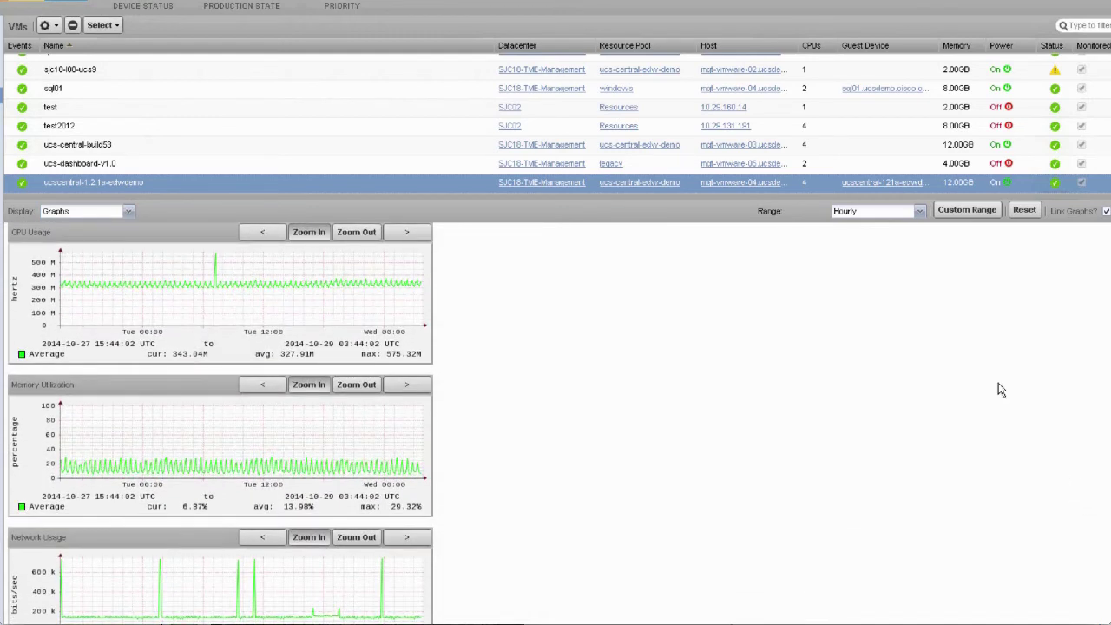
pyautogui.click(884, 183)
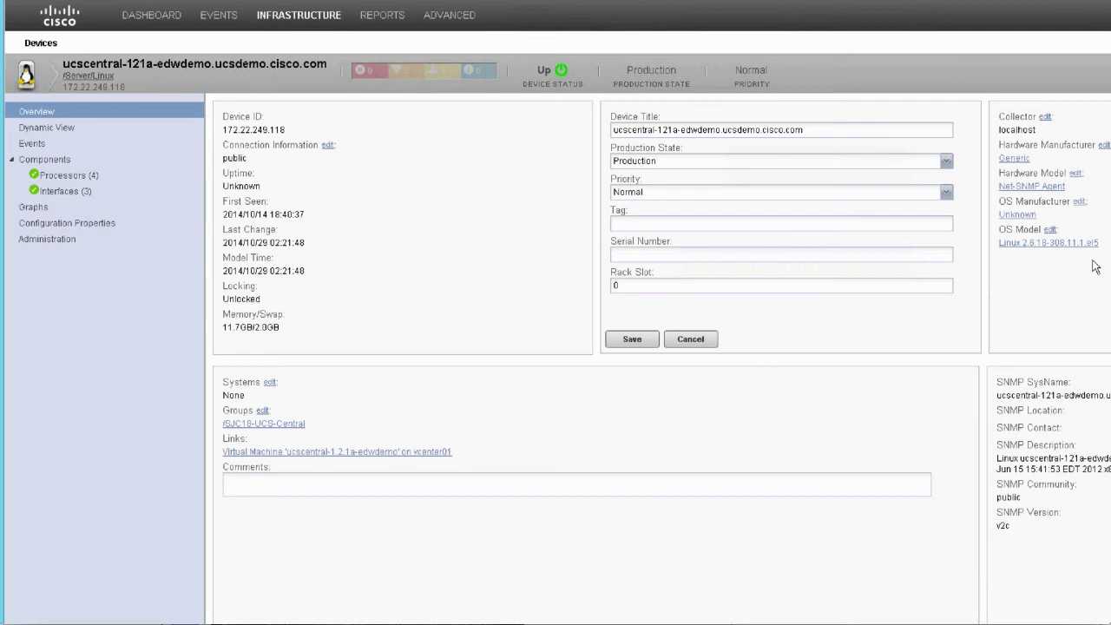
# - Trace the server's dynamic view through mgt-vmware-04 and chassis-1/blade-4 to domain 172.22.249.10
pyautogui.click(47, 212)
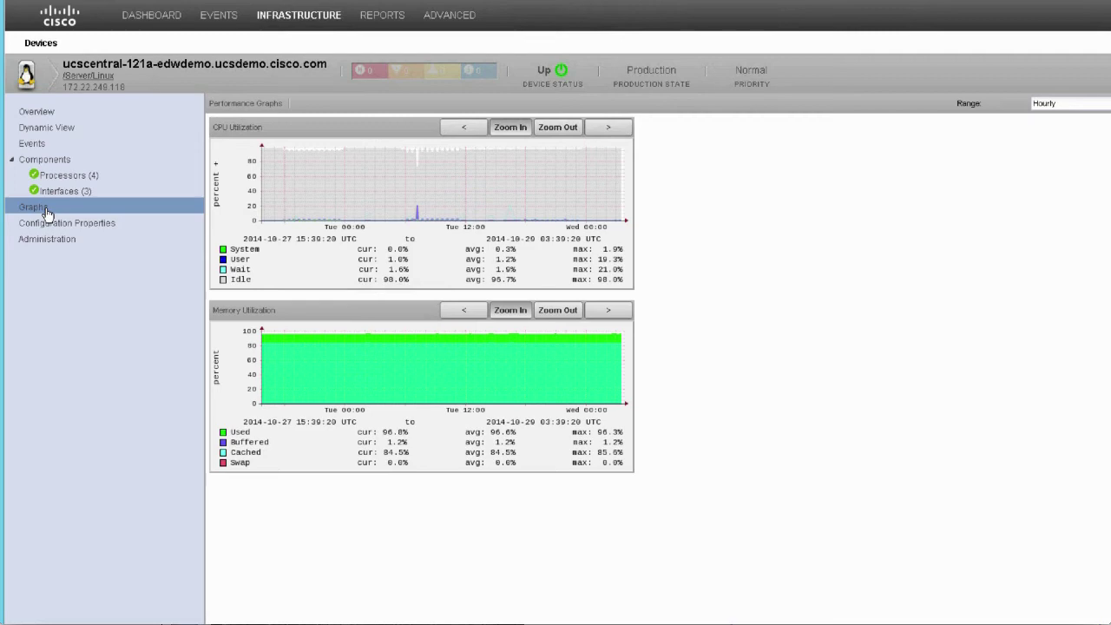
pyautogui.click(50, 128)
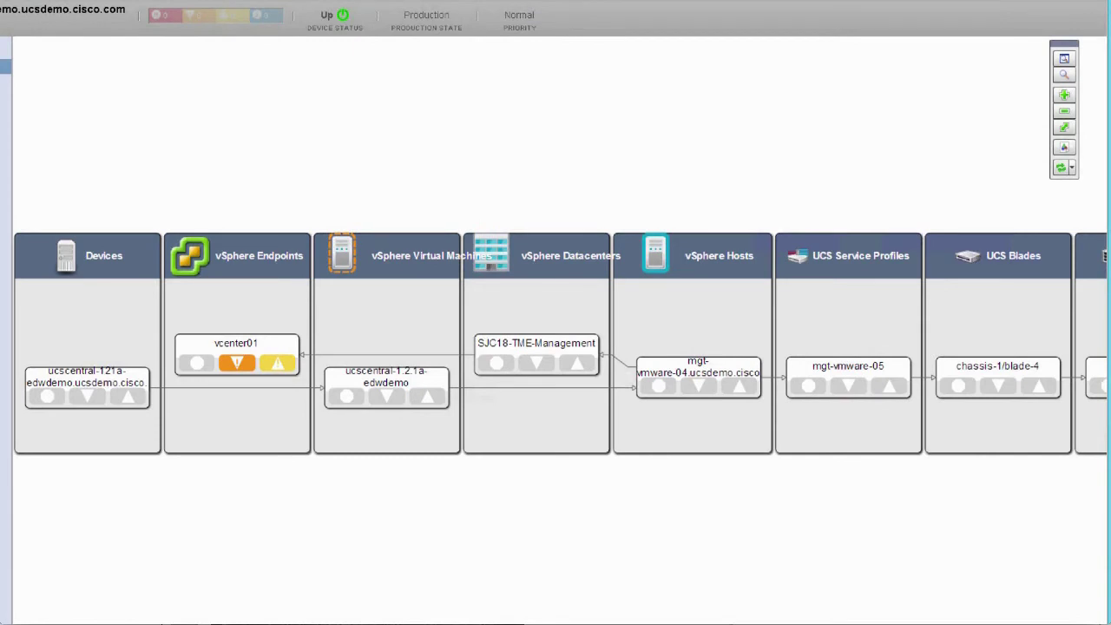
pyautogui.hscroll(10, 742, 620)
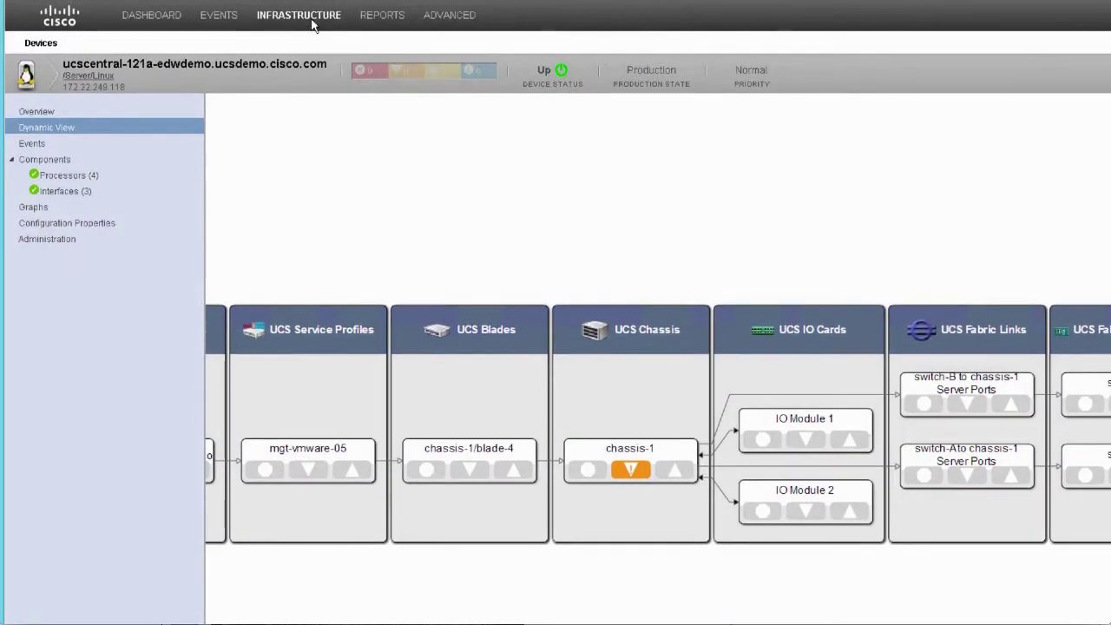
# - From SJC18-UCS-Central's dynamic view, open chassis-1/blade-6's utilization graphs in domain 172.22.251.106
pyautogui.click(310, 21)
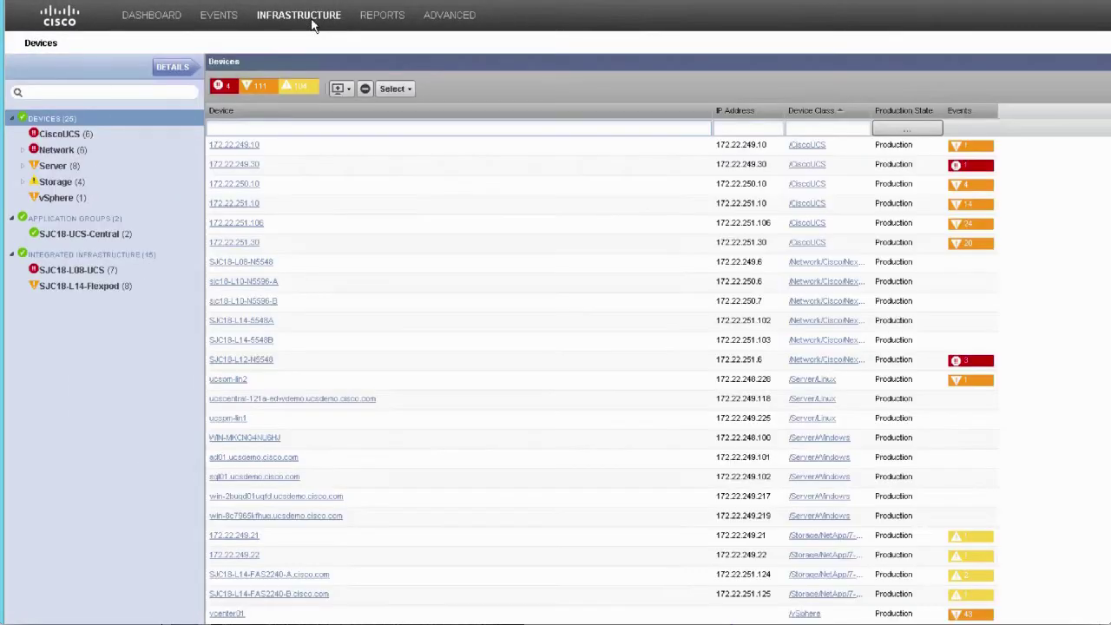
pyautogui.click(87, 235)
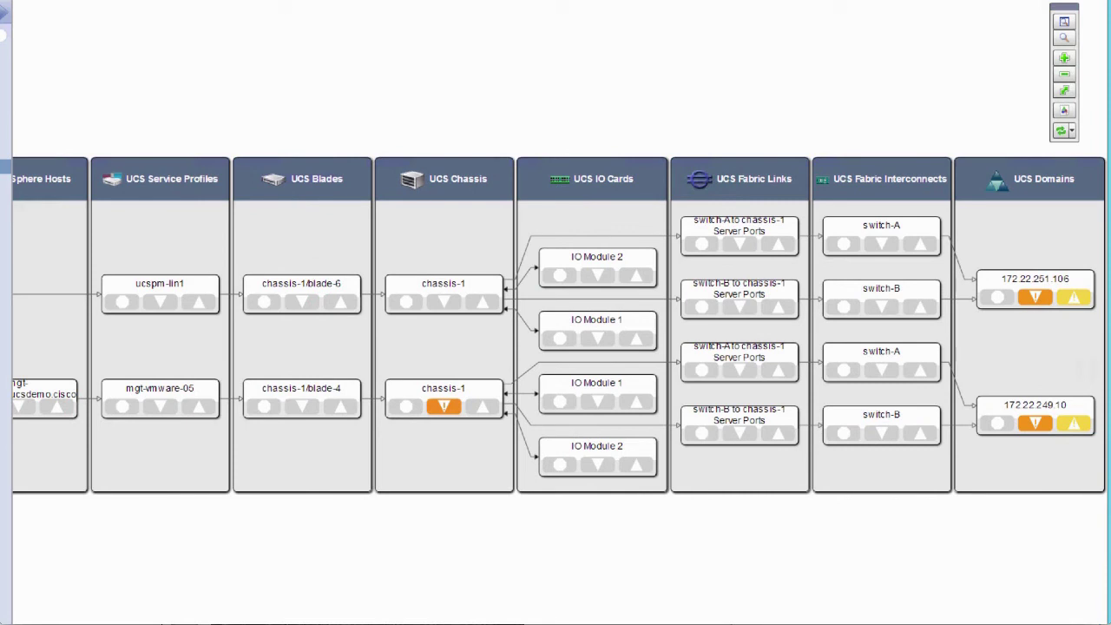
pyautogui.click(338, 293)
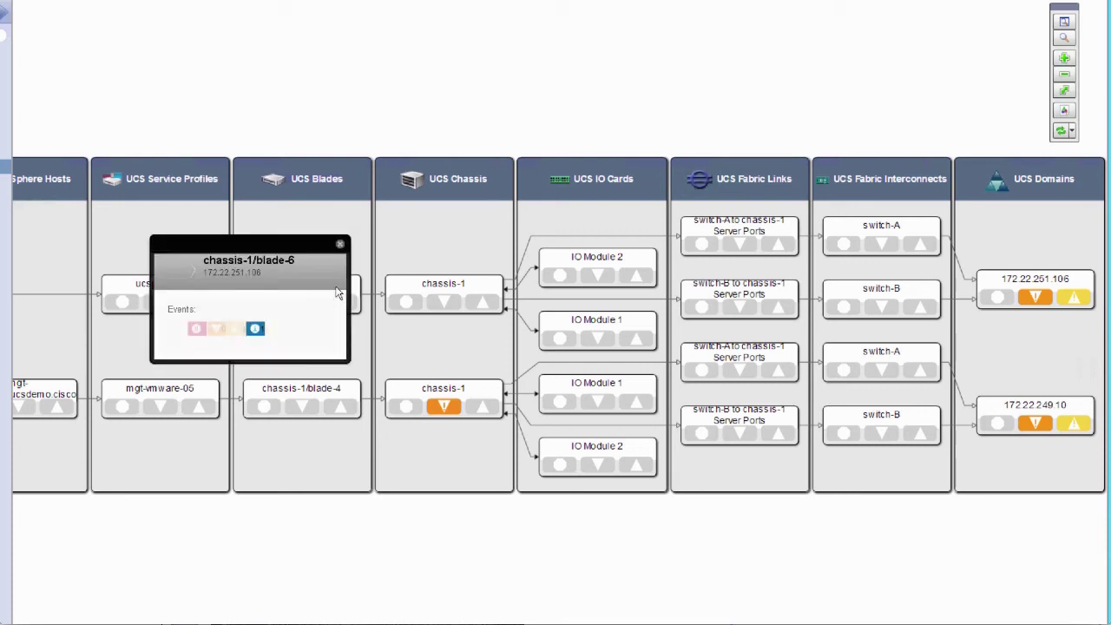
pyautogui.click(287, 260)
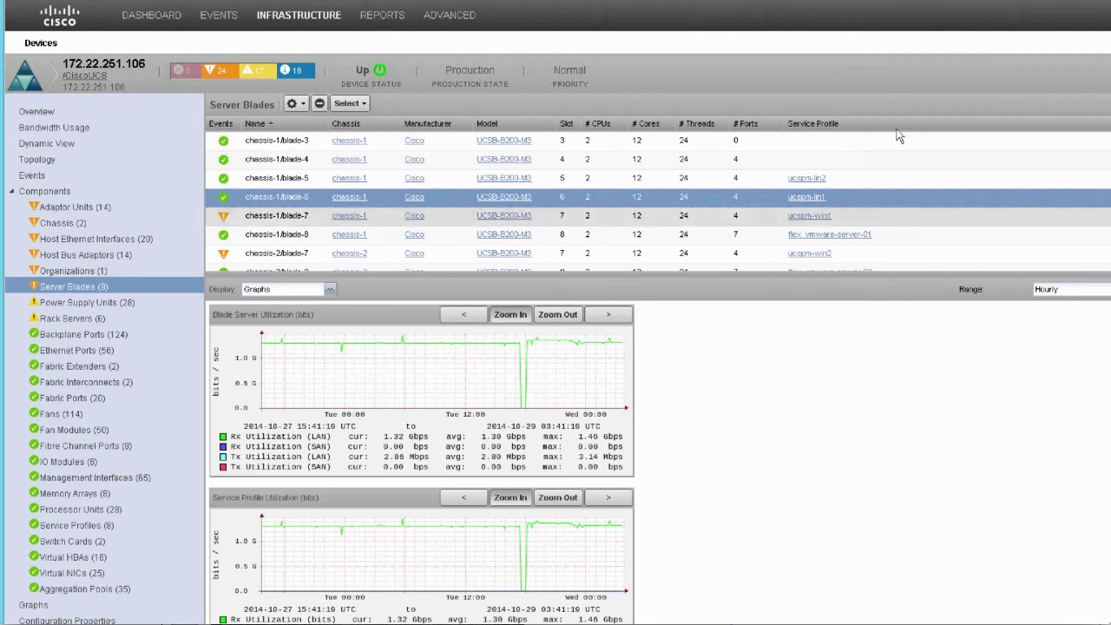
# - Run the Aggregate Bandwidth Utilization report, then the Hardware Inventory report of UCS components
pyautogui.click(383, 16)
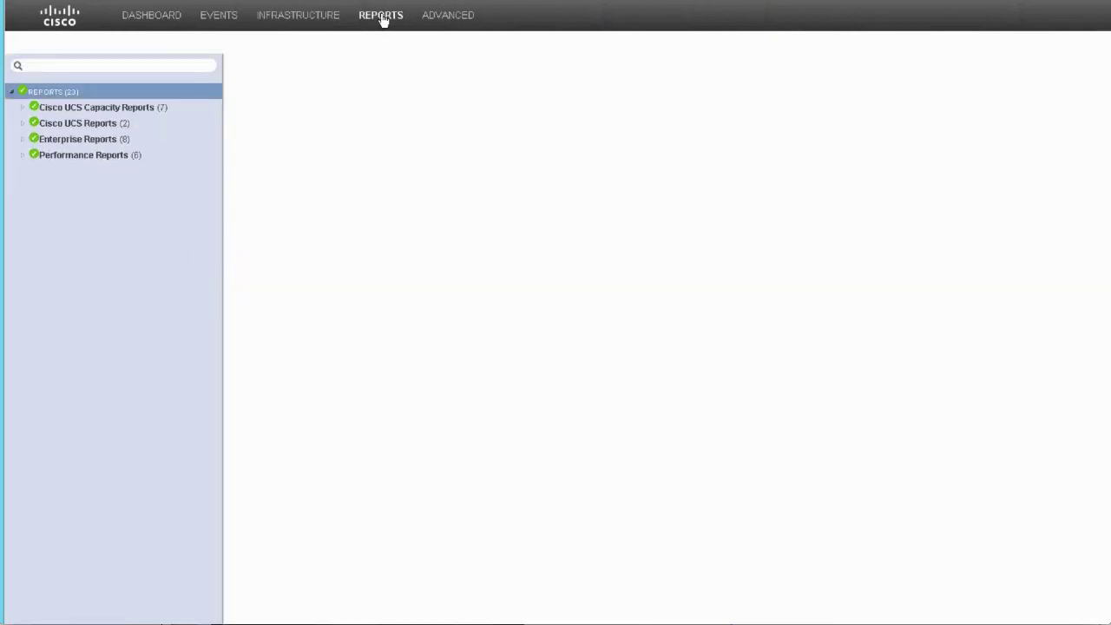
pyautogui.click(23, 108)
pyautogui.click(81, 123)
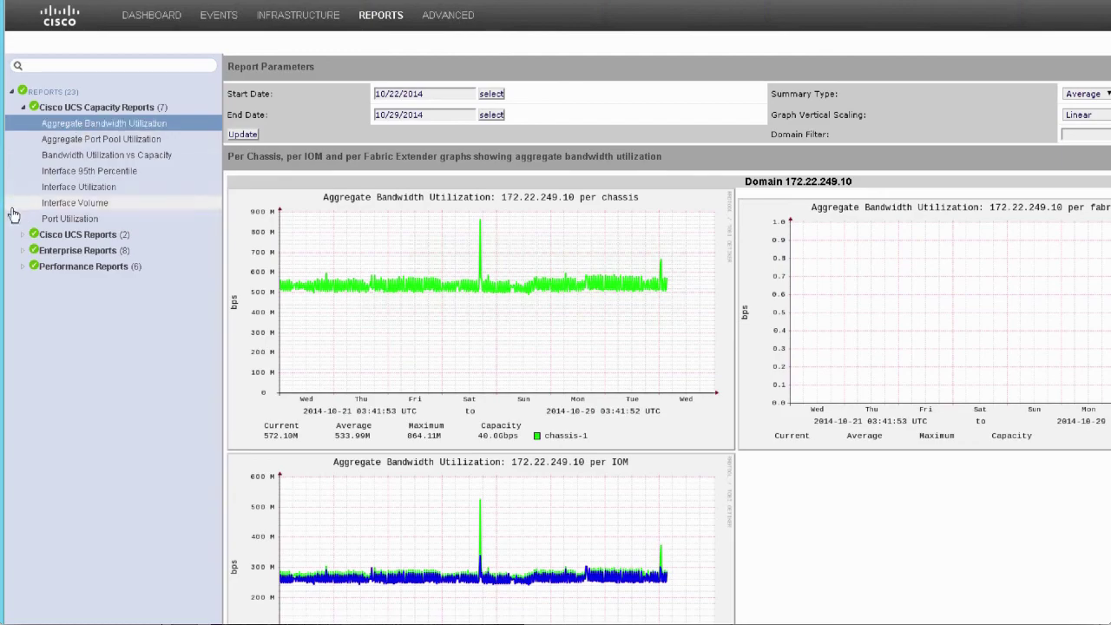
pyautogui.click(23, 234)
pyautogui.click(68, 266)
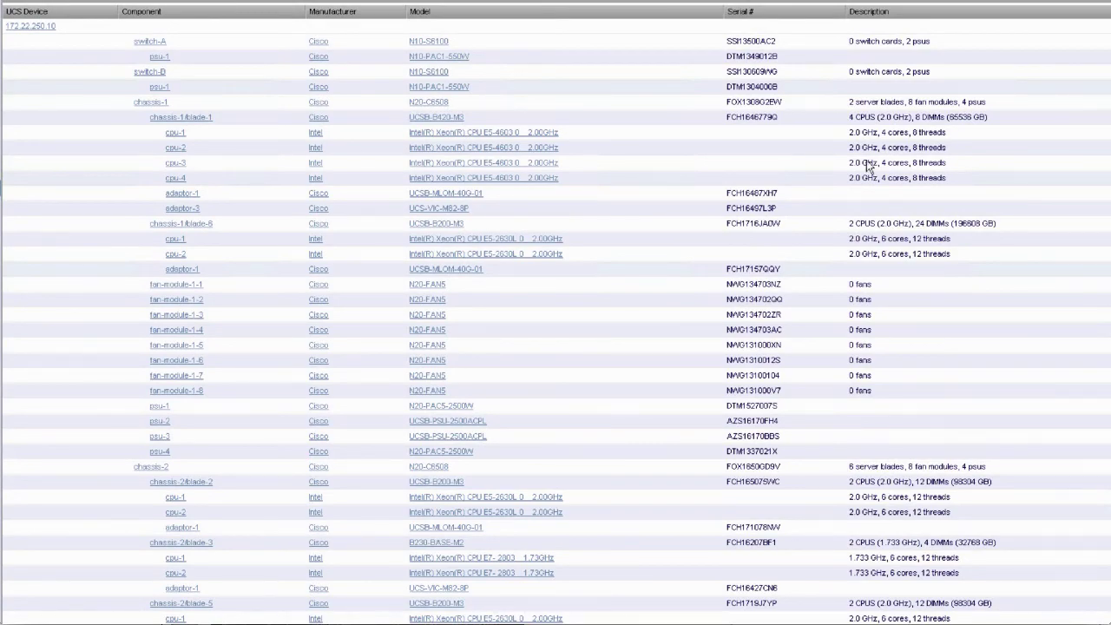
pyautogui.scroll(-5, 555, 312)
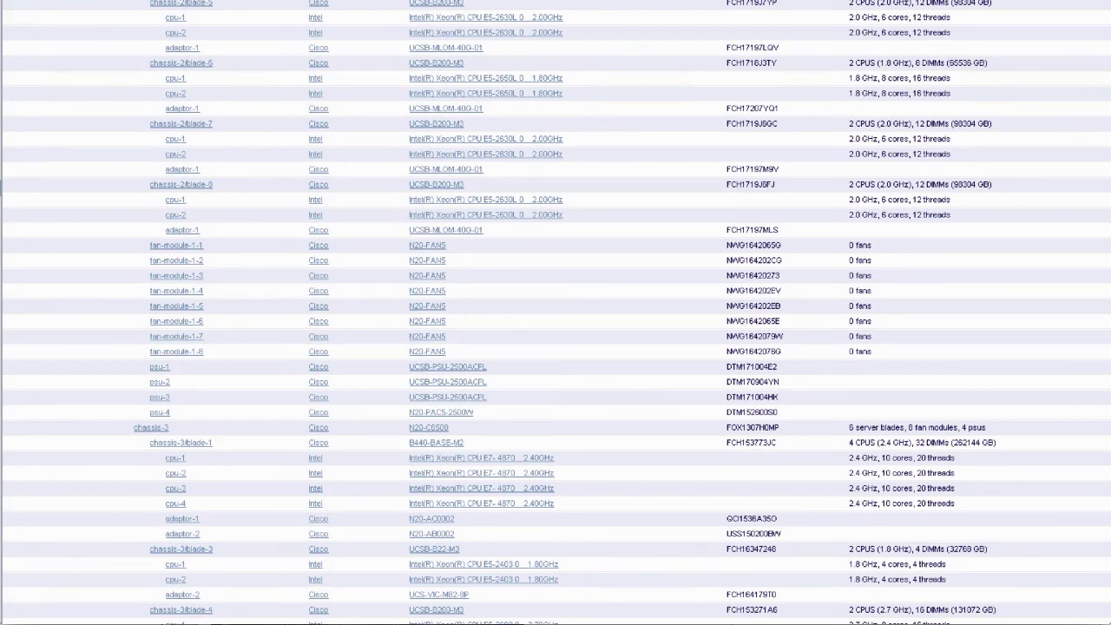
pyautogui.scroll(-15, 555, 313)
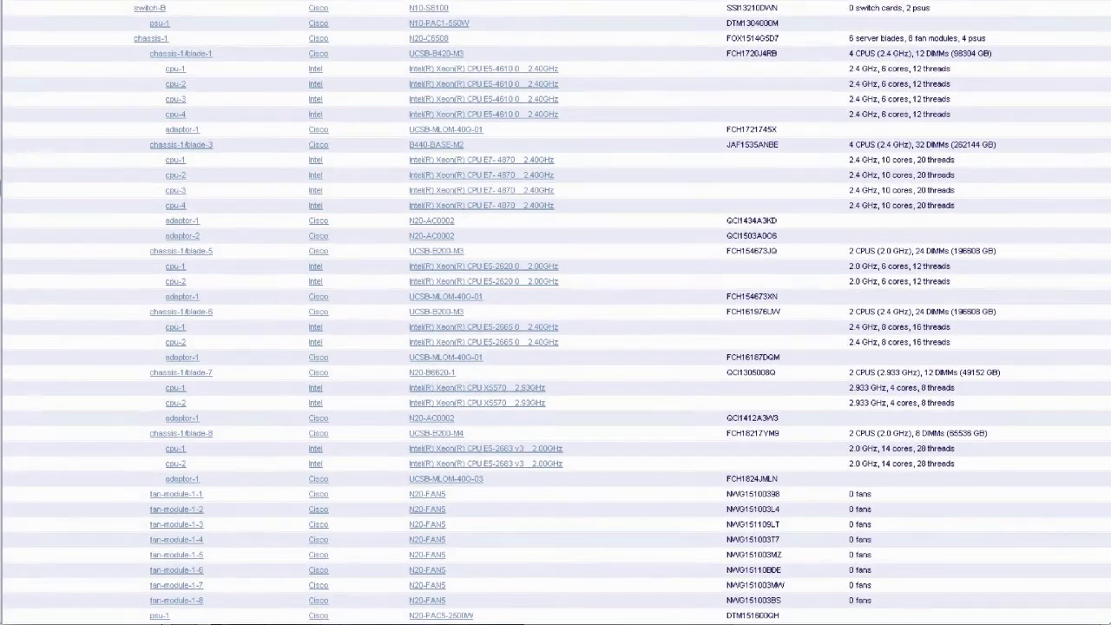